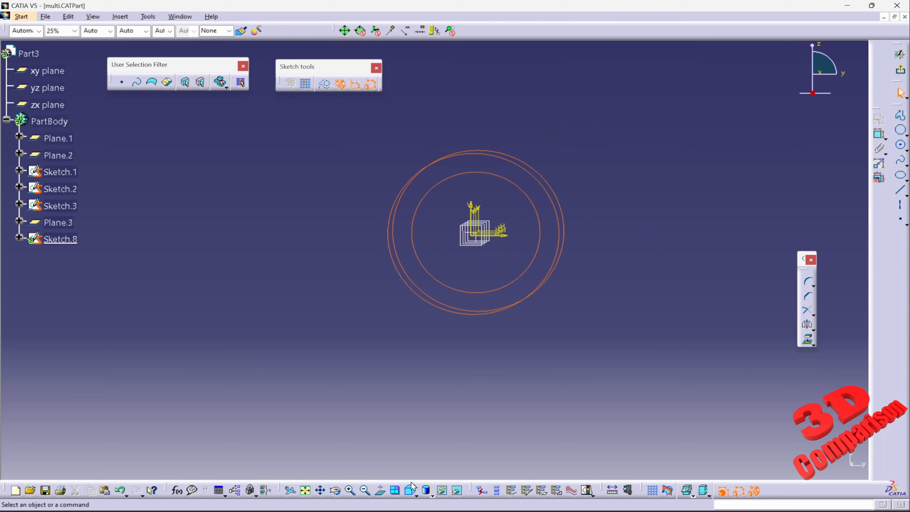
Step: Draw a hexagon centred on the sketch origin, circumscribed around the larger circle with two horizontal sides, and exit the sketch
{"action": "left_click", "coordinate": [901, 130]}
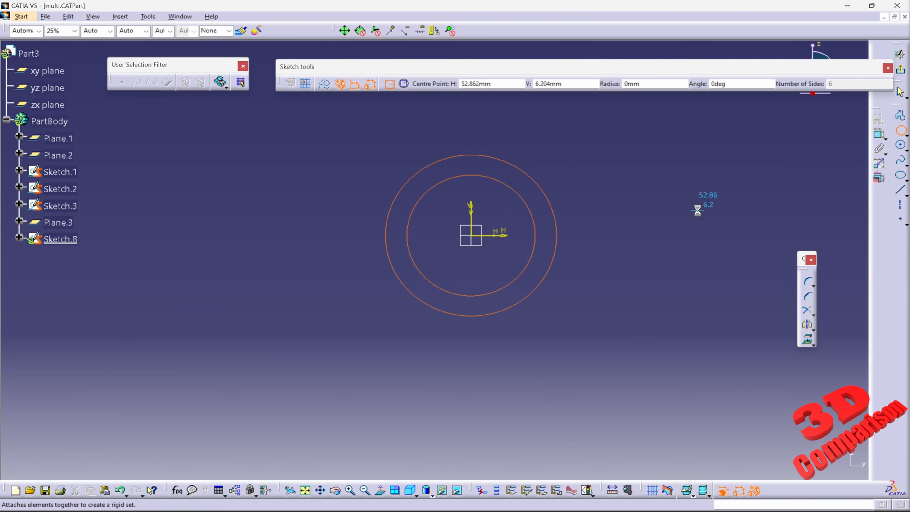
{"action": "left_click", "coordinate": [471, 235]}
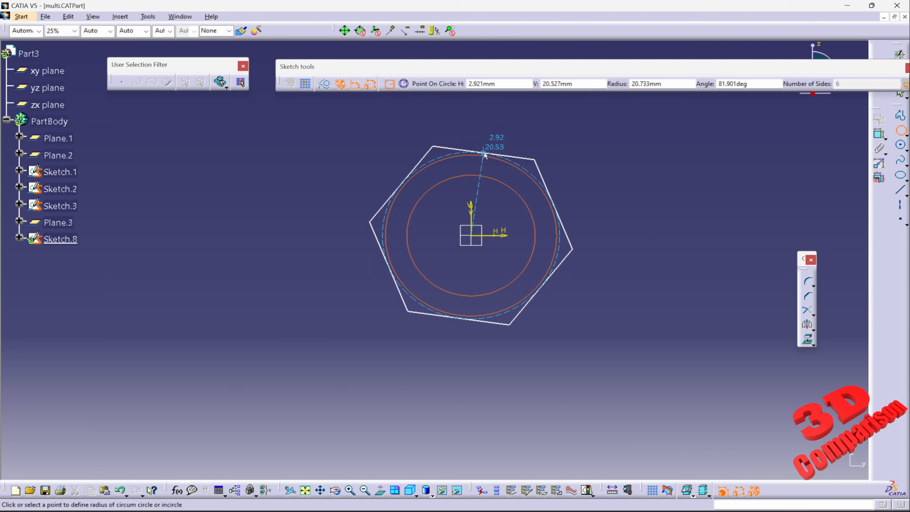
{"action": "key", "text": "Tab"}
{"action": "key", "text": "Tab"}
{"action": "key", "text": "Tab"}
{"action": "key", "text": "Tab"}
{"action": "key", "text": "Return"}
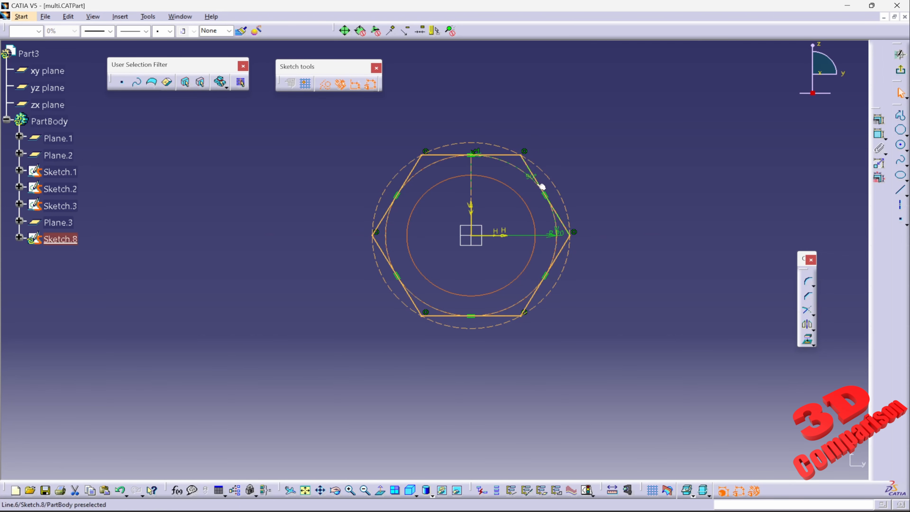
{"action": "left_click_drag", "start_coordinate": [397, 118], "coordinate": [583, 157]}
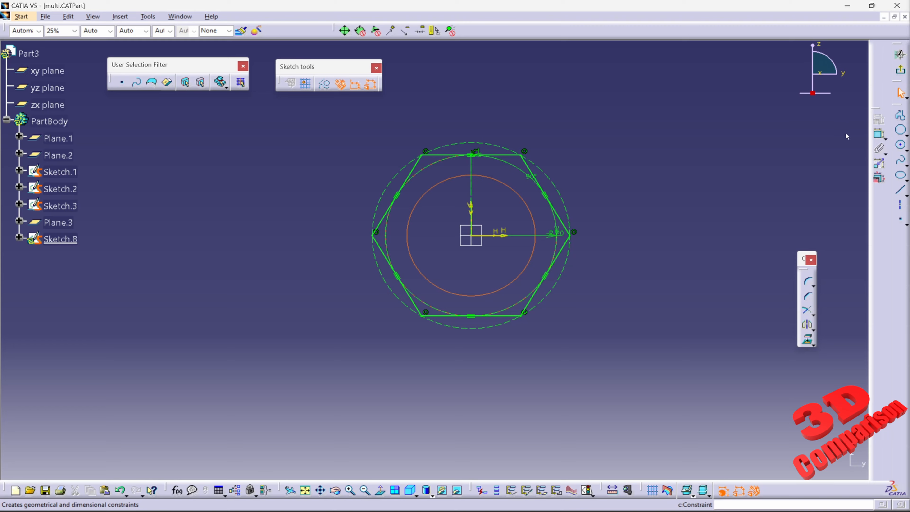
{"action": "left_click", "coordinate": [900, 70]}
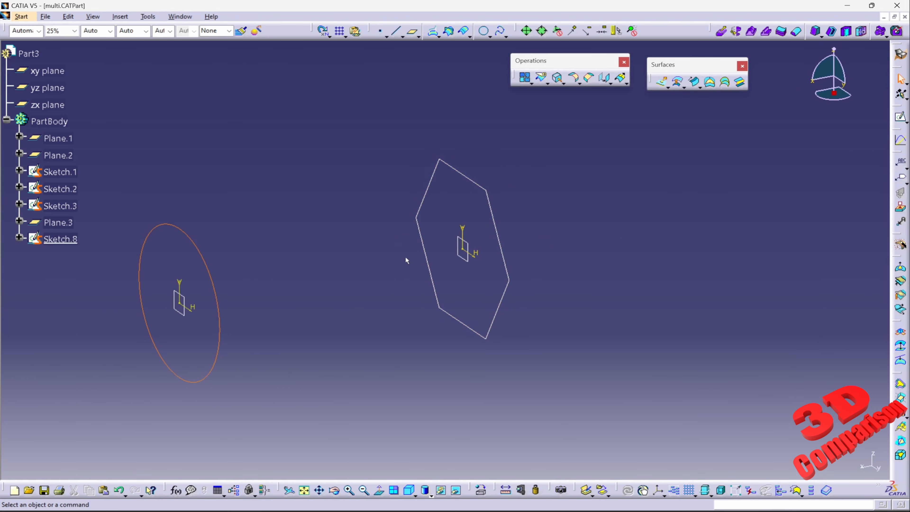
Step: Start a sketch on the zx plane and draw a horizontal line through the origin, running past both outermost profiles
{"action": "mouse_move", "coordinate": [406, 261]}
{"action": "middle_mouse_down"}
{"action": "mouse_move", "coordinate": [522, 237]}
{"action": "mouse_move", "coordinate": [541, 277]}
{"action": "mouse_move", "coordinate": [545, 268]}
{"action": "middle_mouse_up"}
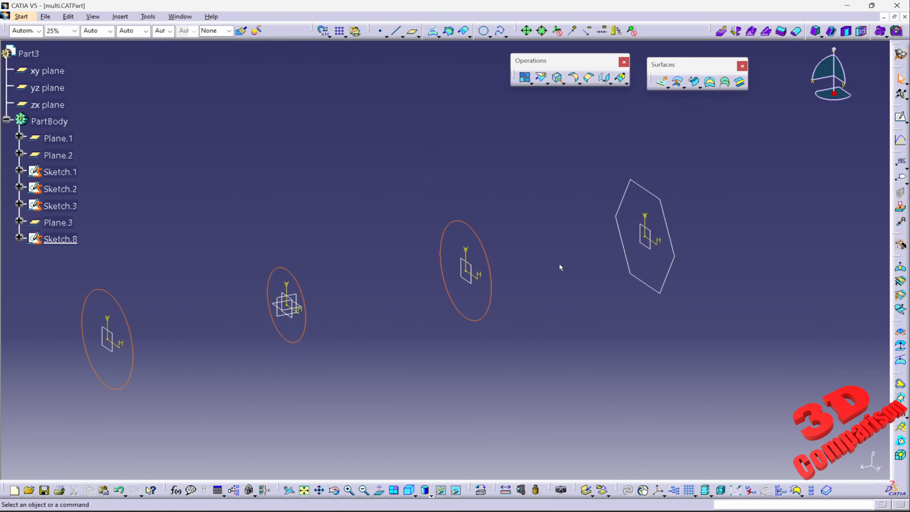
{"action": "left_click", "coordinate": [900, 140]}
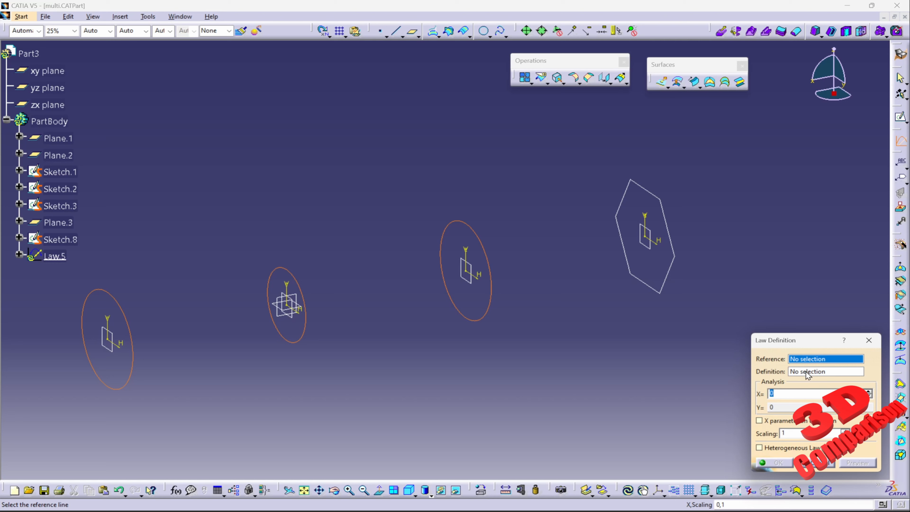
{"action": "key", "text": "Escape"}
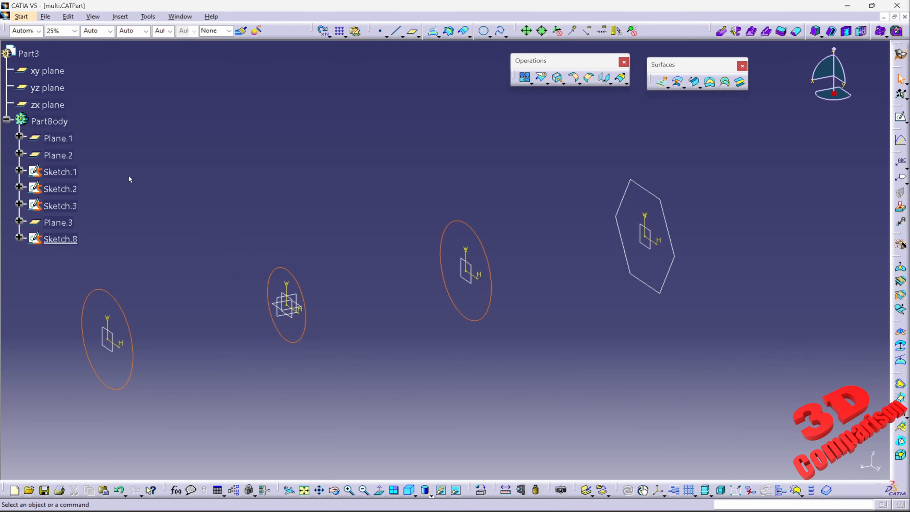
{"action": "left_click", "coordinate": [300, 300]}
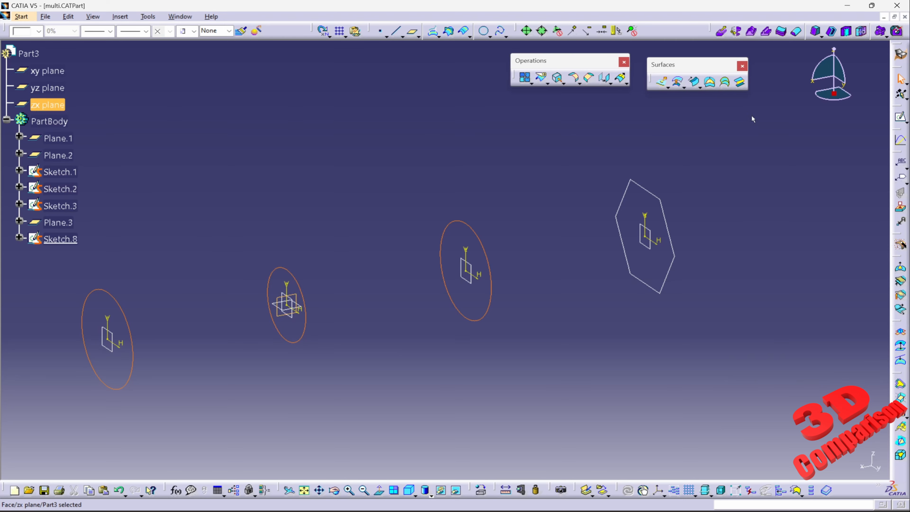
{"action": "left_click", "coordinate": [895, 121]}
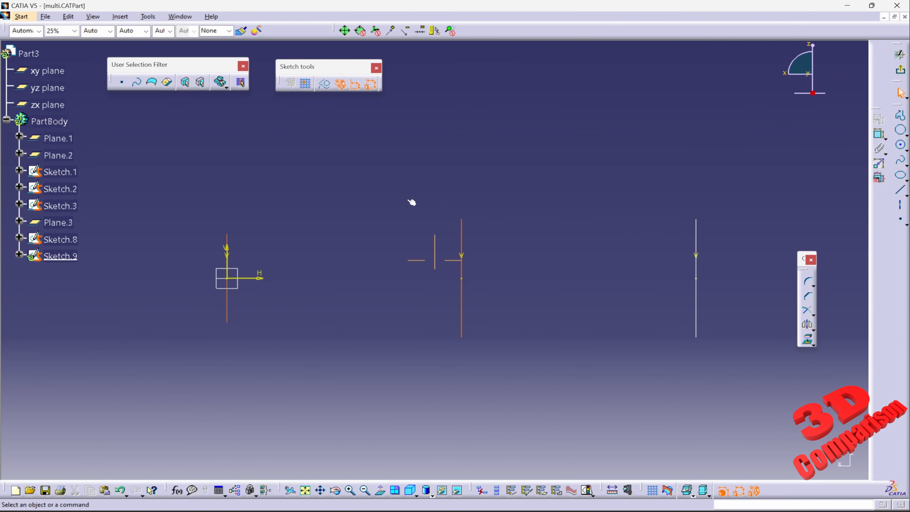
{"action": "left_click", "coordinate": [900, 190]}
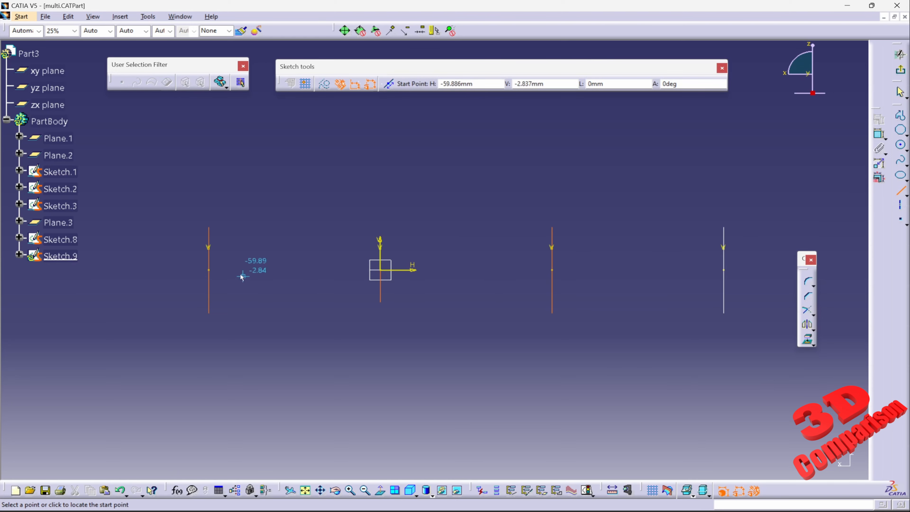
{"action": "left_click", "coordinate": [203, 272]}
{"action": "left_click", "coordinate": [749, 269]}
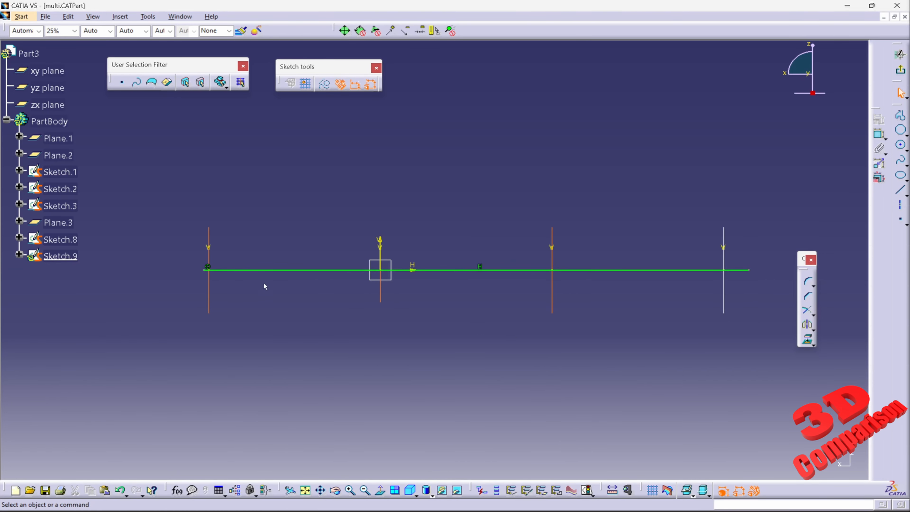
Step: Constrain the line's start point to be coincident with the circle of Sketch.3
{"action": "left_click", "coordinate": [208, 272]}
{"action": "left_click", "coordinate": [211, 282], "text": "ctrl"}
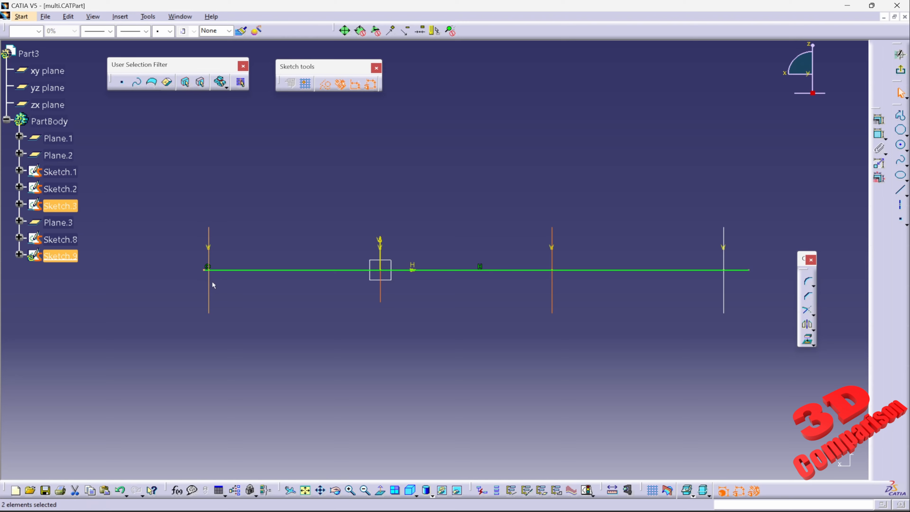
{"action": "left_click", "coordinate": [878, 118]}
{"action": "left_click", "coordinate": [807, 310]}
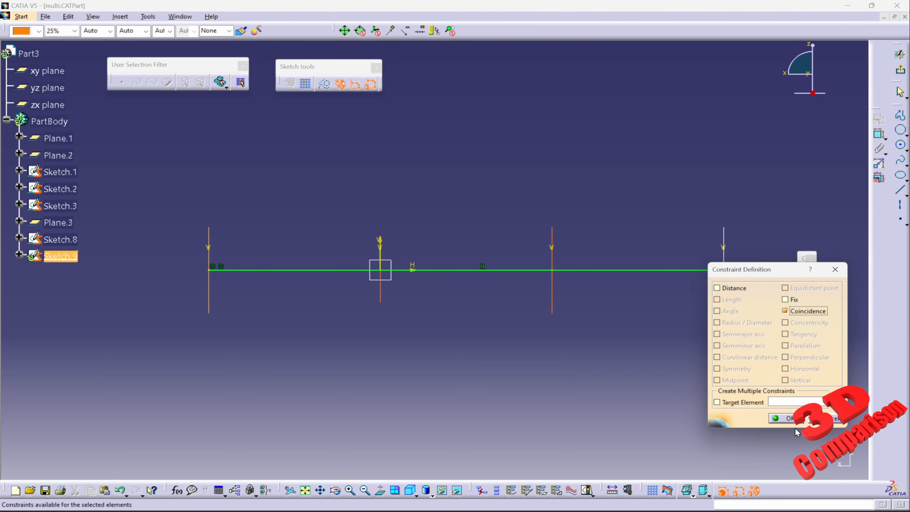
{"action": "left_click", "coordinate": [785, 418]}
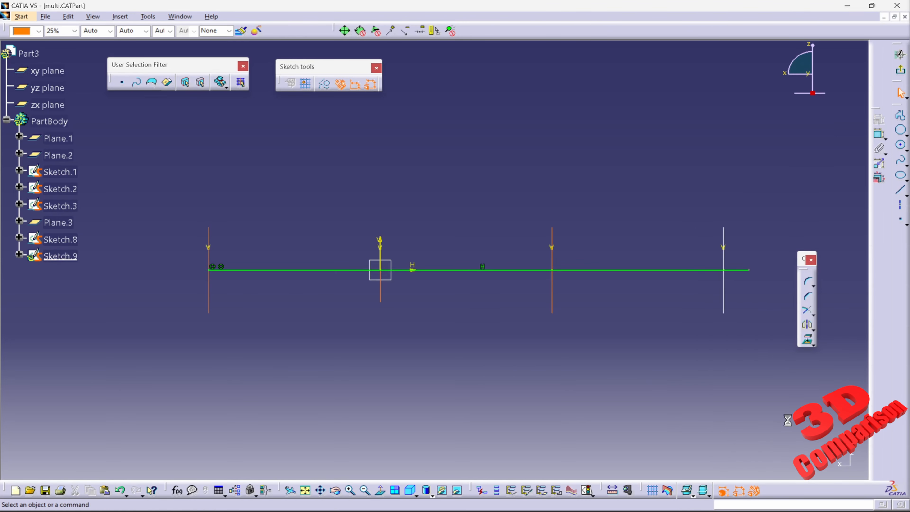
Step: Constrain the line's other end point to be coincident with the hexagon profile of Sketch.8
{"action": "left_click", "coordinate": [747, 269]}
{"action": "left_click", "coordinate": [724, 301], "text": "ctrl"}
{"action": "left_click", "coordinate": [879, 118]}
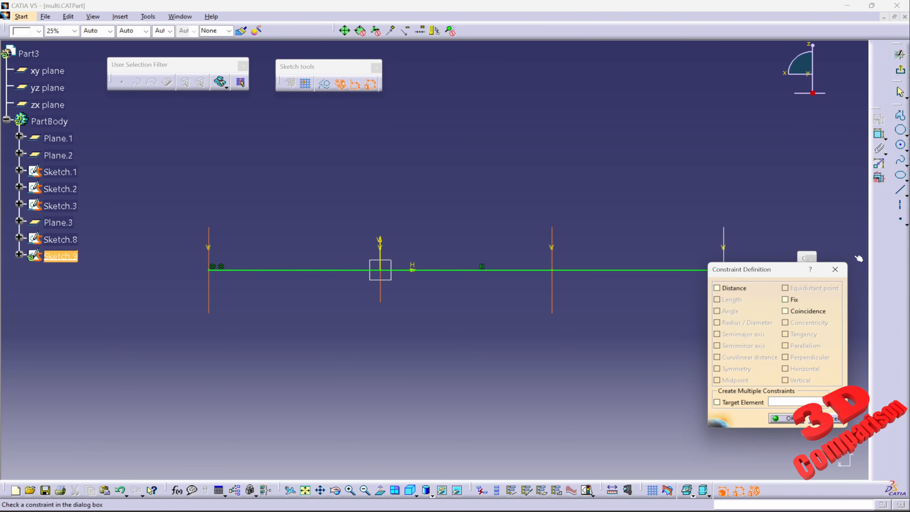
{"action": "left_click", "coordinate": [807, 311]}
{"action": "left_click", "coordinate": [785, 418]}
Step: Draw a wavy seven-point spline above the line, from the Sketch.3 circle to the hexagon, ending at H 150 mm and about 25 mm high
{"action": "middle_click_drag", "start_coordinate": [406, 266], "coordinate": [564, 340]}
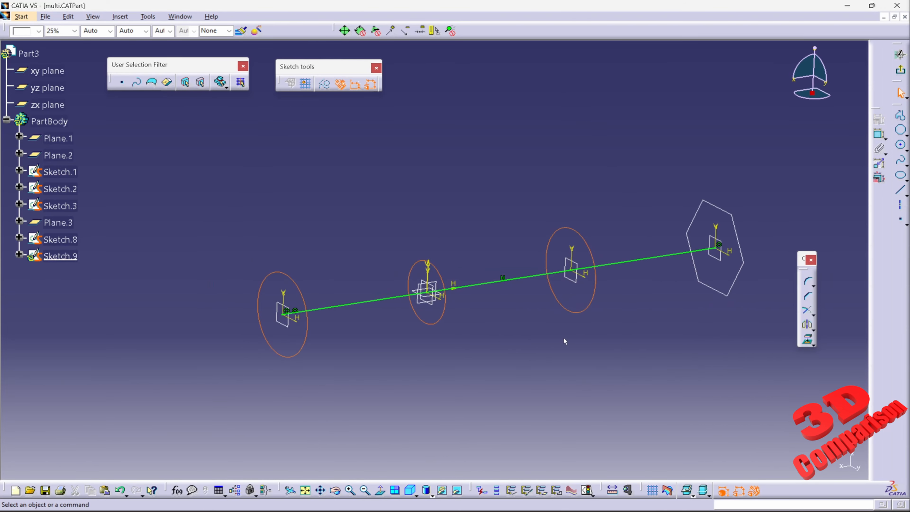
{"action": "left_click", "coordinate": [901, 54]}
{"action": "double_click", "coordinate": [60, 256]}
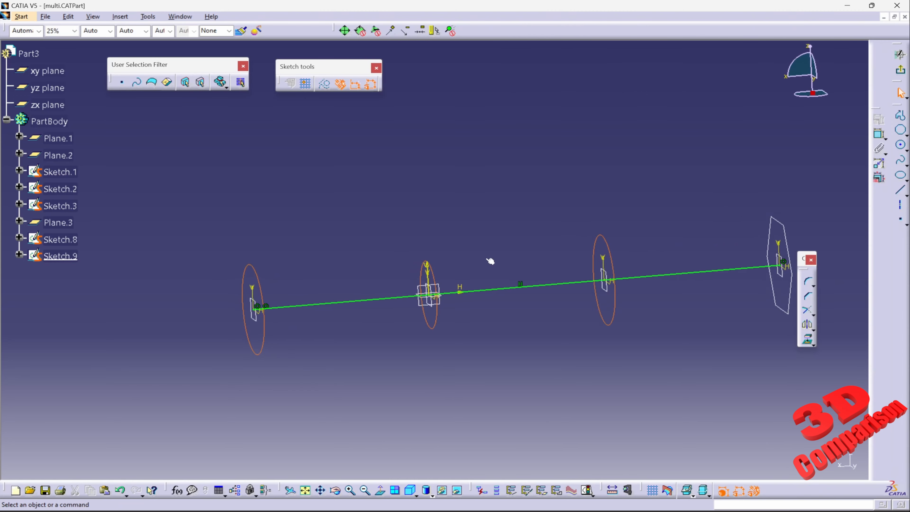
{"action": "left_click", "coordinate": [903, 167]}
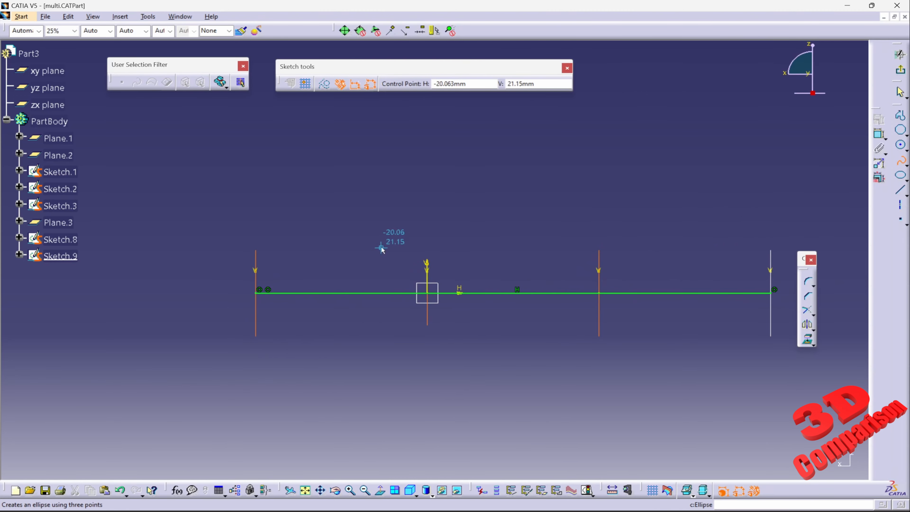
{"action": "left_click", "coordinate": [262, 249]}
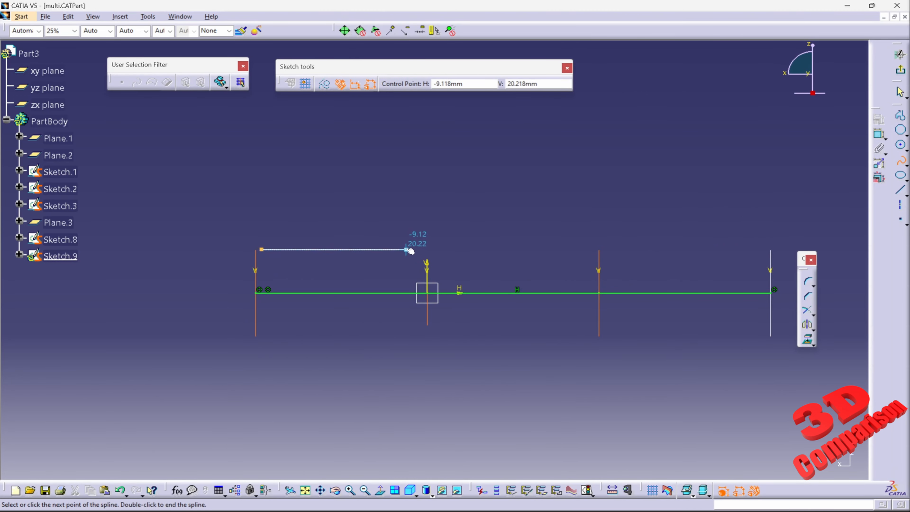
{"action": "left_click", "coordinate": [352, 239]}
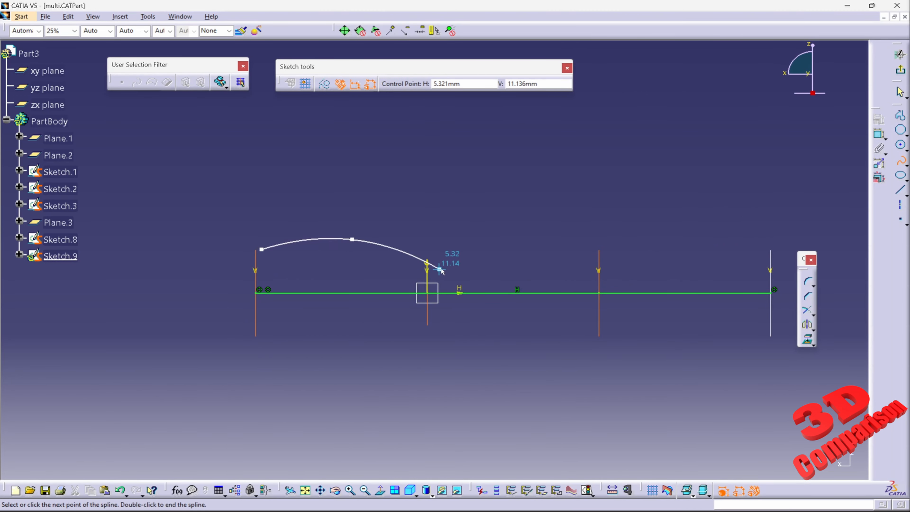
{"action": "left_click", "coordinate": [427, 252]}
{"action": "left_click", "coordinate": [529, 256]}
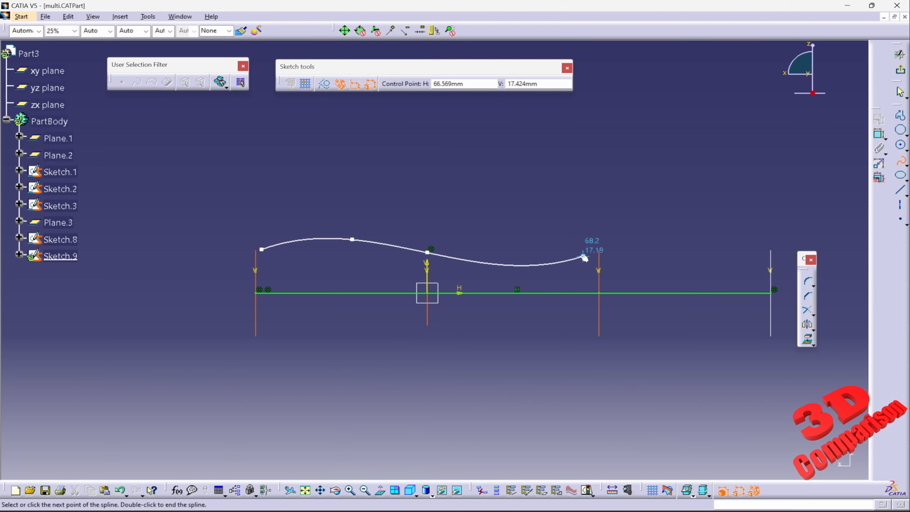
{"action": "left_click", "coordinate": [599, 240]}
{"action": "left_click", "coordinate": [703, 264]}
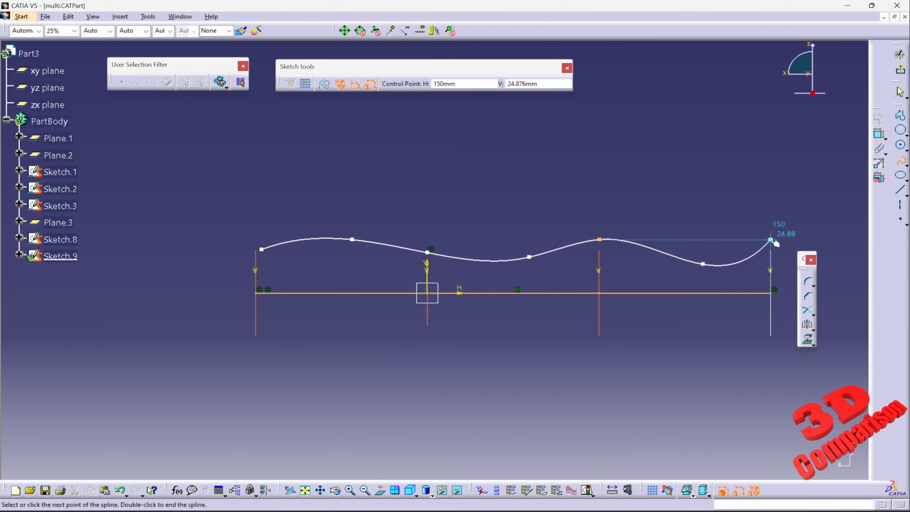
{"action": "double_click", "coordinate": [772, 241]}
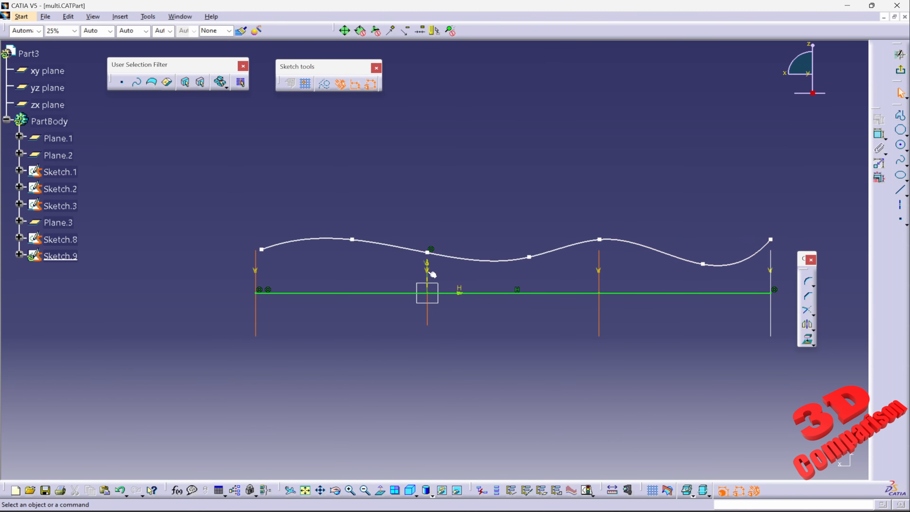
Step: Constrain the spline's start point to be coincident with the circle of Sketch.3
{"action": "left_click", "coordinate": [264, 252]}
{"action": "left_click", "coordinate": [261, 268], "text": "ctrl"}
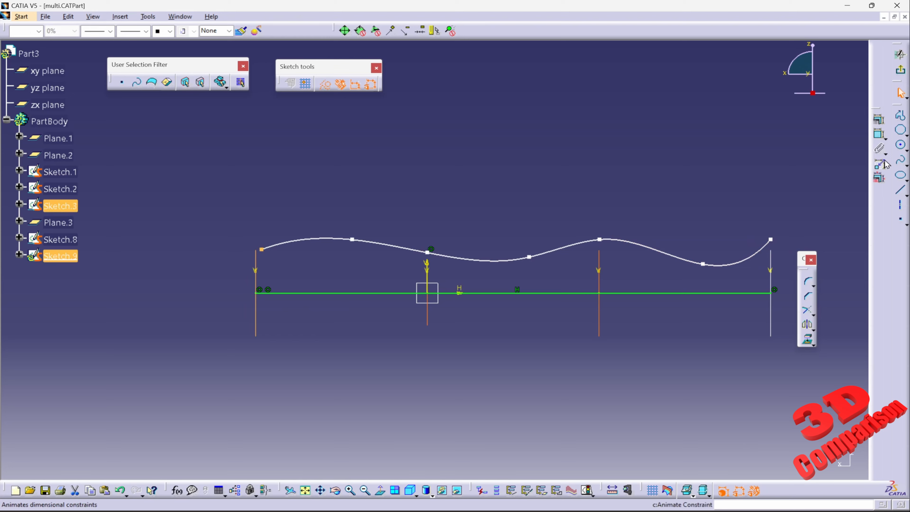
{"action": "left_click", "coordinate": [879, 163]}
{"action": "left_click", "coordinate": [785, 310]}
{"action": "left_click", "coordinate": [790, 418]}
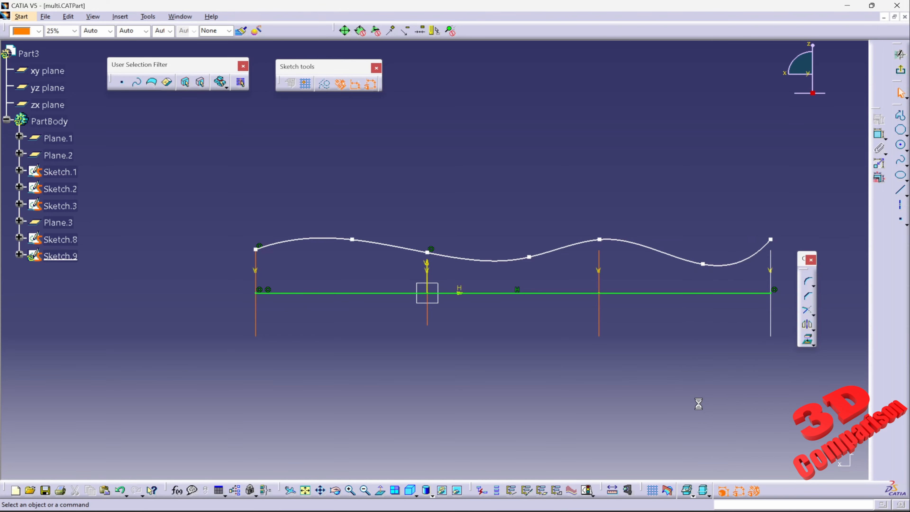
Step: Apply a coincidence constraint between the spline's third control point and the sketch's vertical axis
{"action": "left_click", "coordinate": [427, 253]}
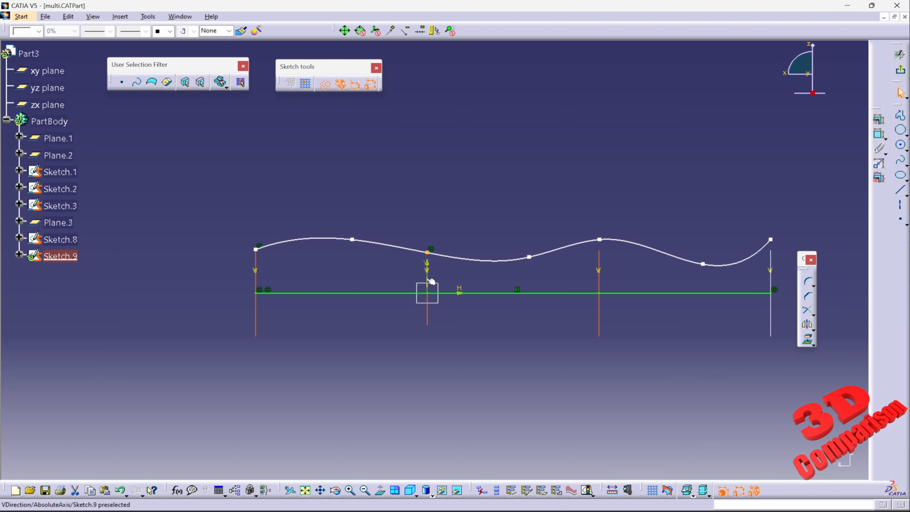
{"action": "left_click", "coordinate": [427, 278], "text": "ctrl"}
{"action": "left_click", "coordinate": [878, 163]}
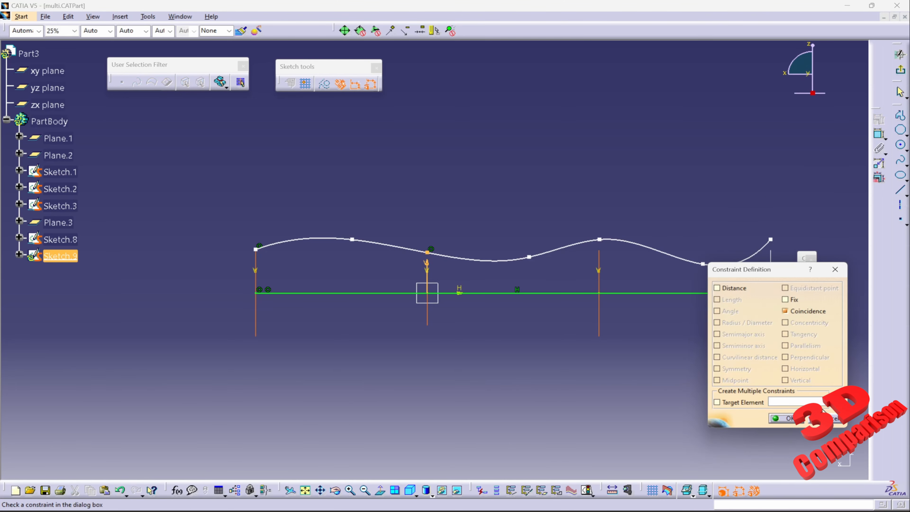
{"action": "left_click", "coordinate": [784, 419]}
Step: Constrain the spline's fifth control point to be coincident with the circle of Sketch.1
{"action": "left_click", "coordinate": [605, 243]}
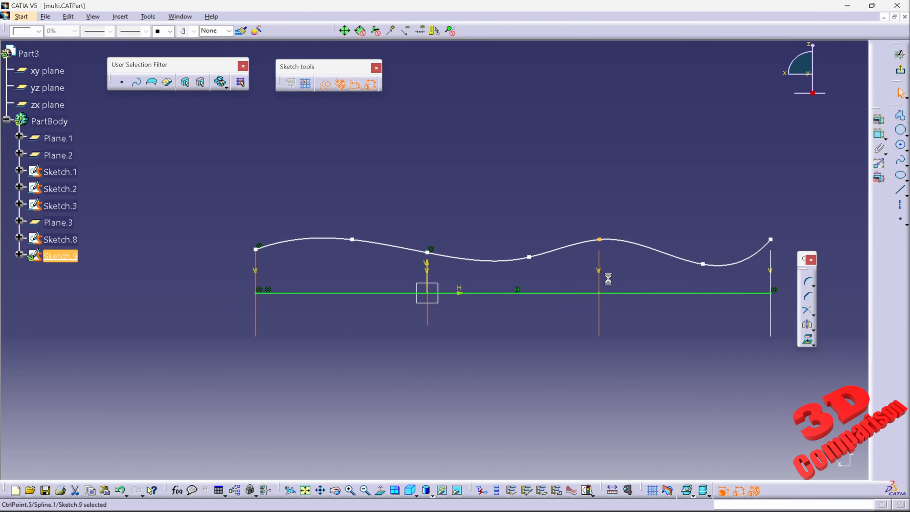
{"action": "left_click", "coordinate": [604, 284], "text": "ctrl"}
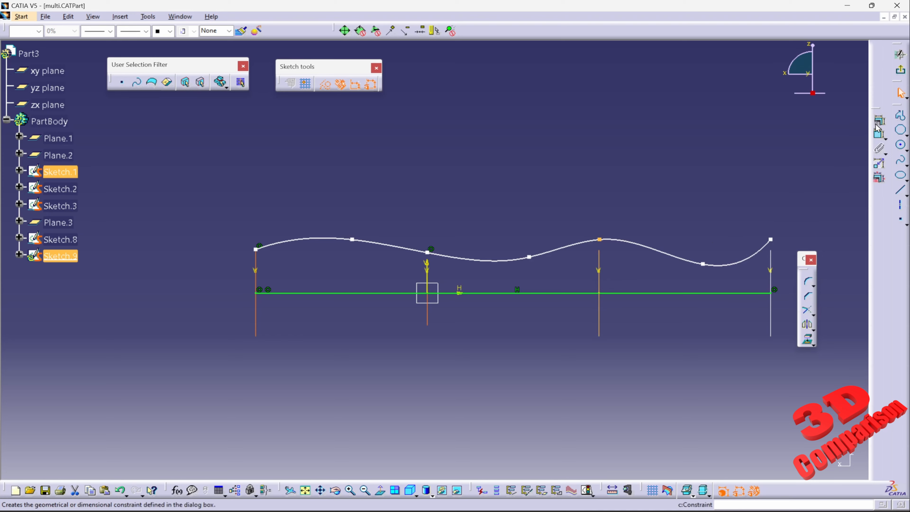
{"action": "left_click", "coordinate": [878, 163]}
{"action": "left_click", "coordinate": [783, 420]}
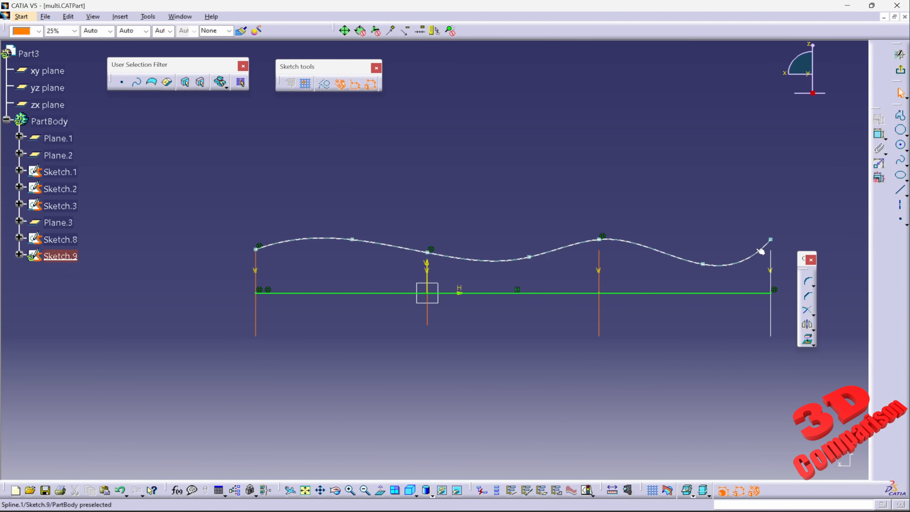
Step: Constrain the spline's end point to be coincident with the hexagon profile of Sketch.8
{"action": "left_click", "coordinate": [771, 239]}
{"action": "left_click", "coordinate": [771, 280], "text": "ctrl"}
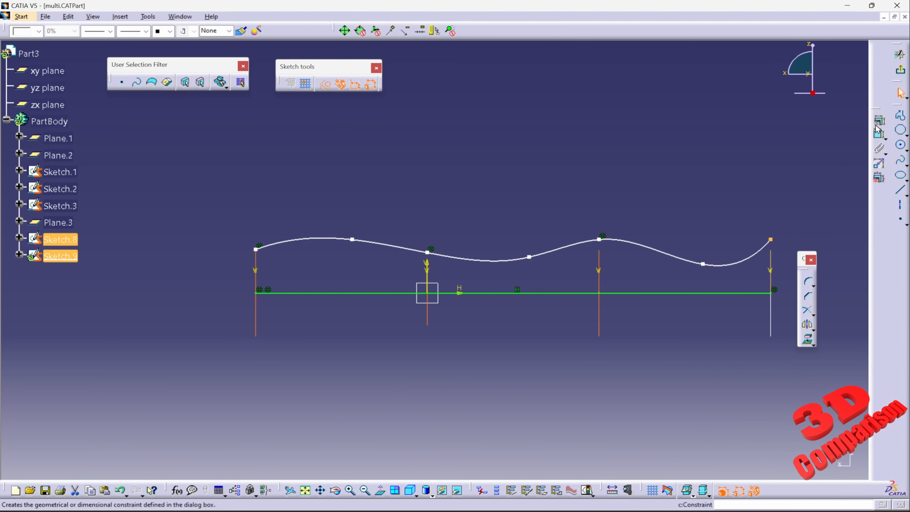
{"action": "left_click", "coordinate": [878, 119]}
{"action": "left_click", "coordinate": [797, 311]}
{"action": "left_click", "coordinate": [783, 420]}
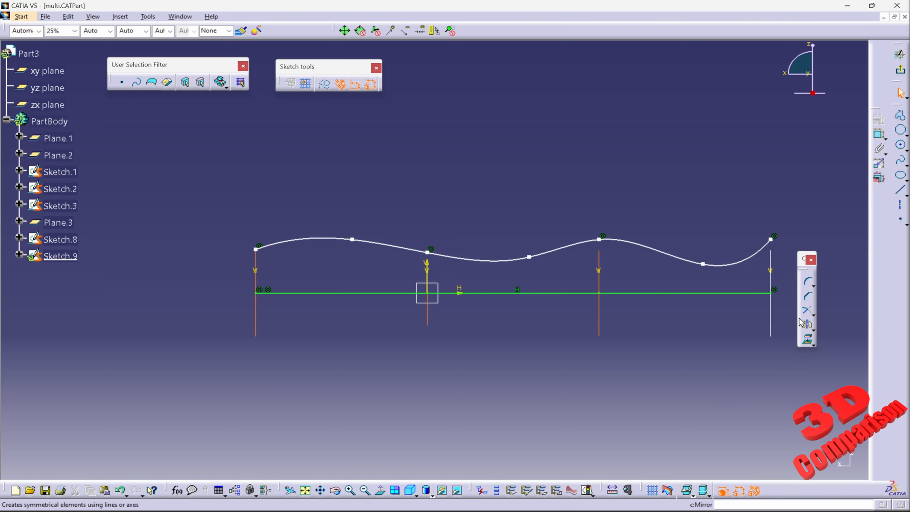
Step: Dimension the height of the spline's start point above the horizontal line
{"action": "left_click", "coordinate": [877, 139]}
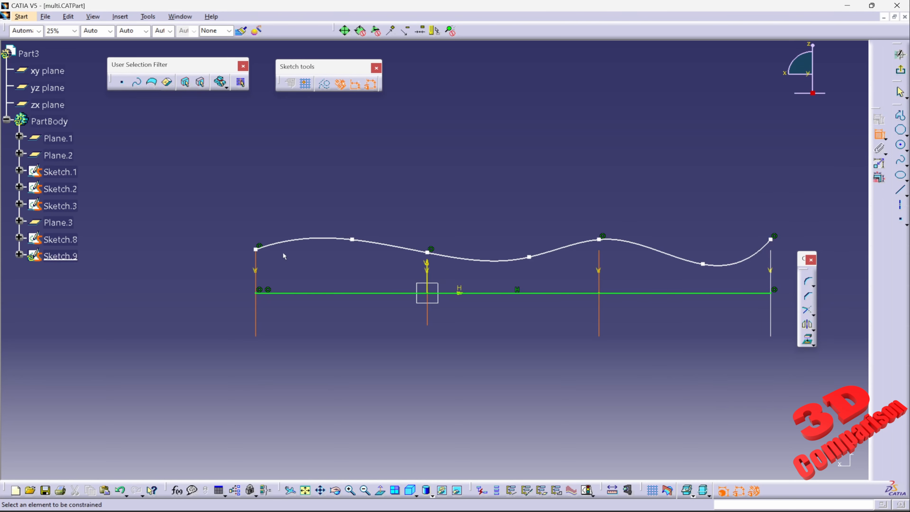
{"action": "left_click", "coordinate": [258, 252]}
{"action": "left_click", "coordinate": [286, 294]}
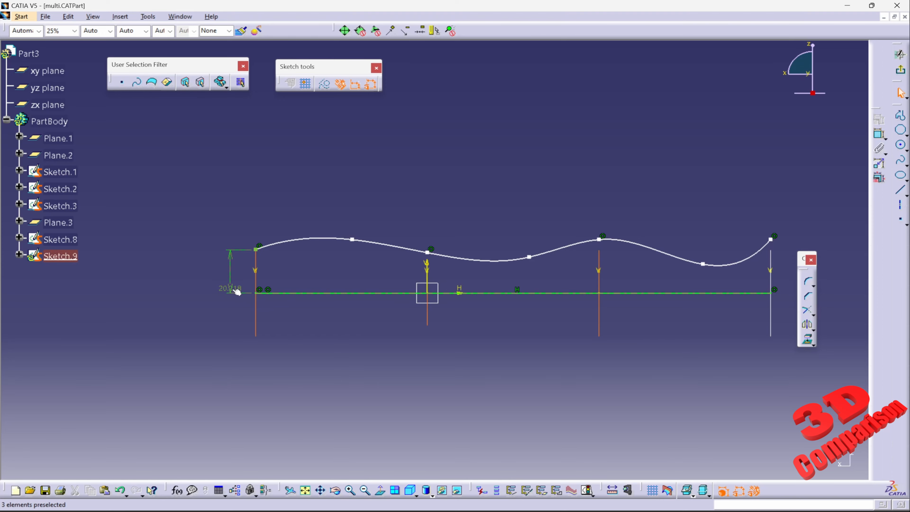
Step: Set the height dimension of the spline's start point above the horizontal line to 20 mm
{"action": "double_click", "coordinate": [238, 292]}
{"action": "type", "text": "20"}
{"action": "key", "text": "Return"}
{"action": "mouse_move", "coordinate": [237, 297]}
{"action": "middle_mouse_down"}
{"action": "mouse_move", "coordinate": [304, 295]}
{"action": "mouse_move", "coordinate": [411, 318]}
{"action": "middle_mouse_up"}
{"action": "left_click", "coordinate": [469, 402]}
{"action": "left_click", "coordinate": [611, 493]}
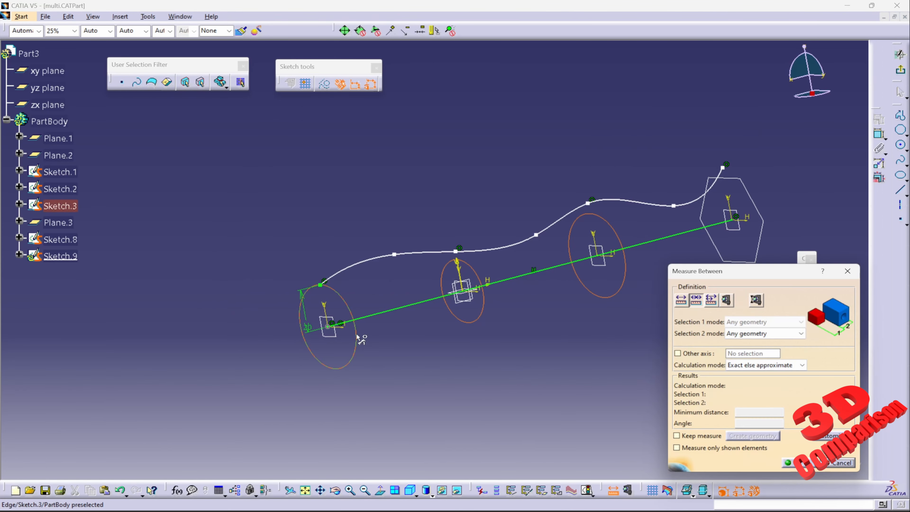
{"action": "left_click", "coordinate": [359, 338]}
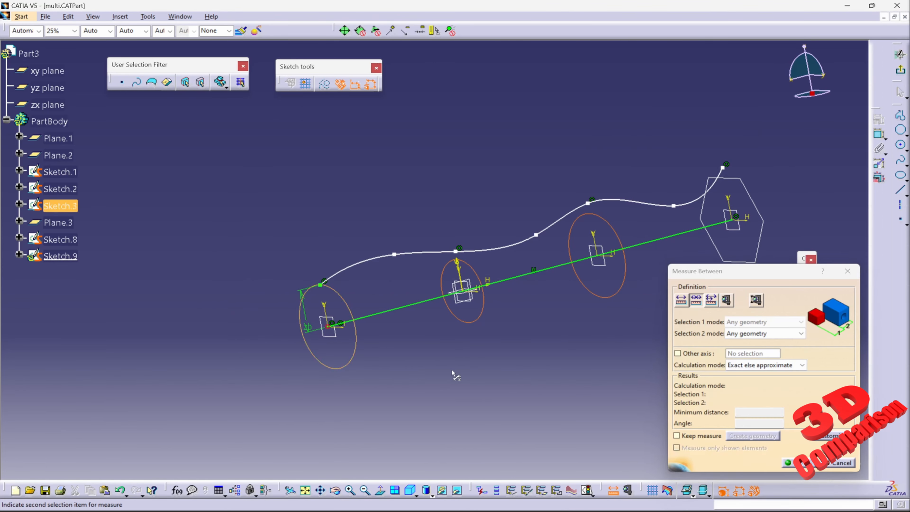
{"action": "left_click", "coordinate": [346, 305]}
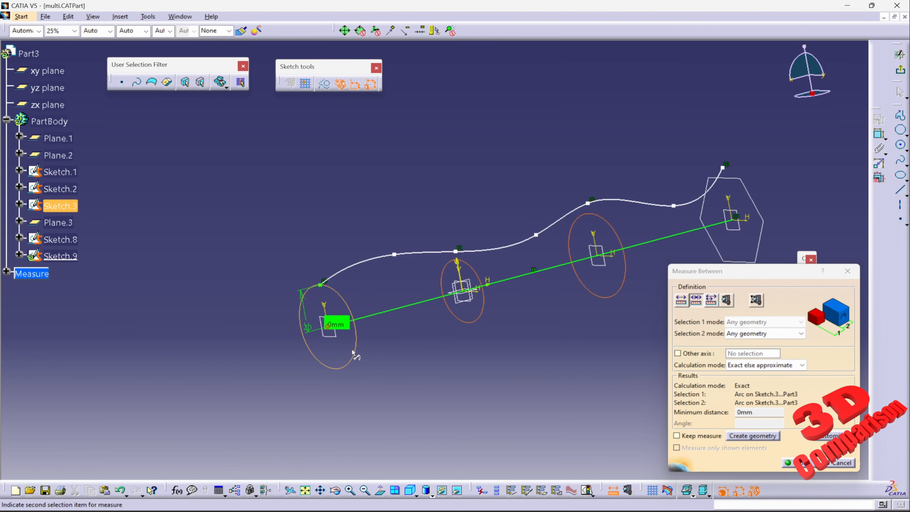
{"action": "left_click", "coordinate": [842, 462]}
Step: Measure the radius of the circle in Sketch.3
{"action": "left_click", "coordinate": [627, 491]}
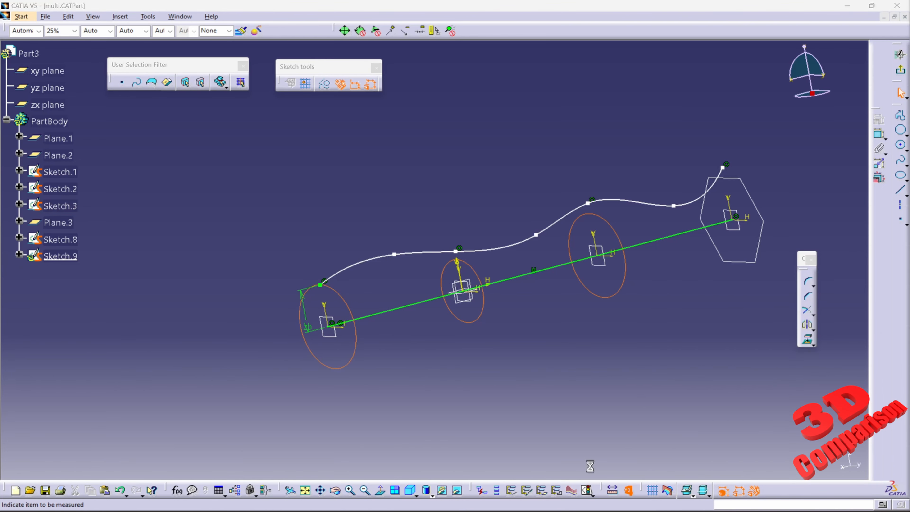
{"action": "left_click", "coordinate": [353, 353]}
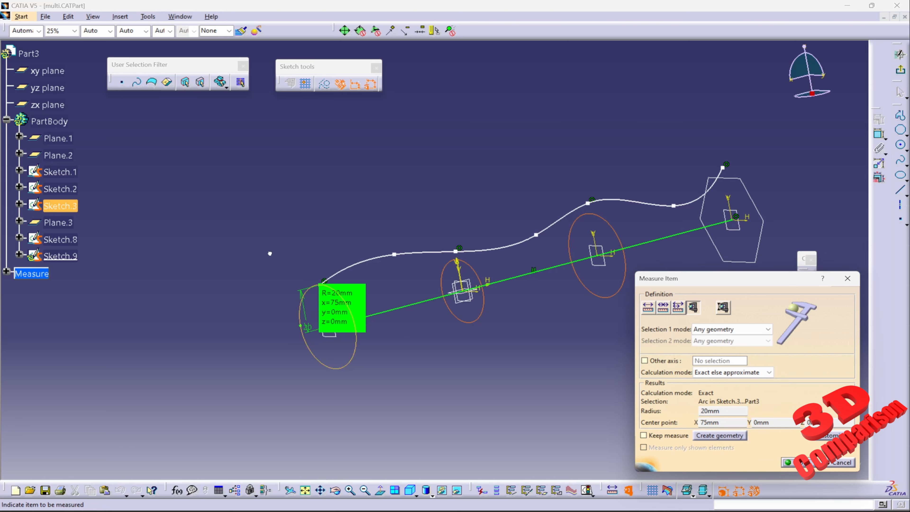
{"action": "left_click", "coordinate": [840, 462]}
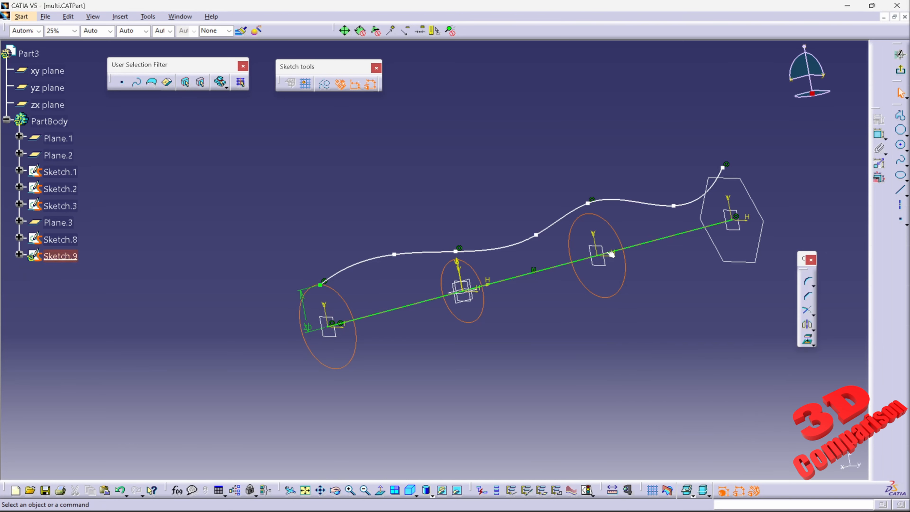
Step: Dimension the height of the spline's third control point above the straight line and set it to 15 mm
{"action": "left_click", "coordinate": [880, 134]}
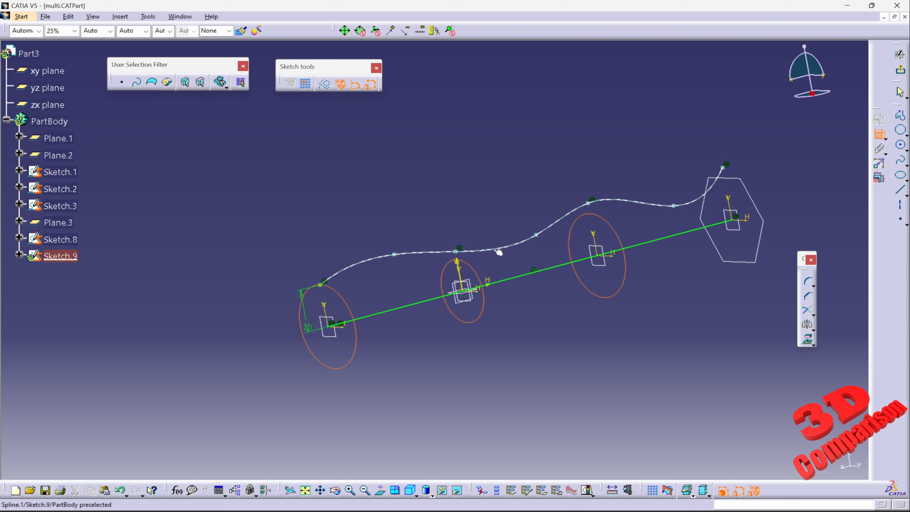
{"action": "left_click", "coordinate": [458, 252]}
{"action": "left_click", "coordinate": [495, 282]}
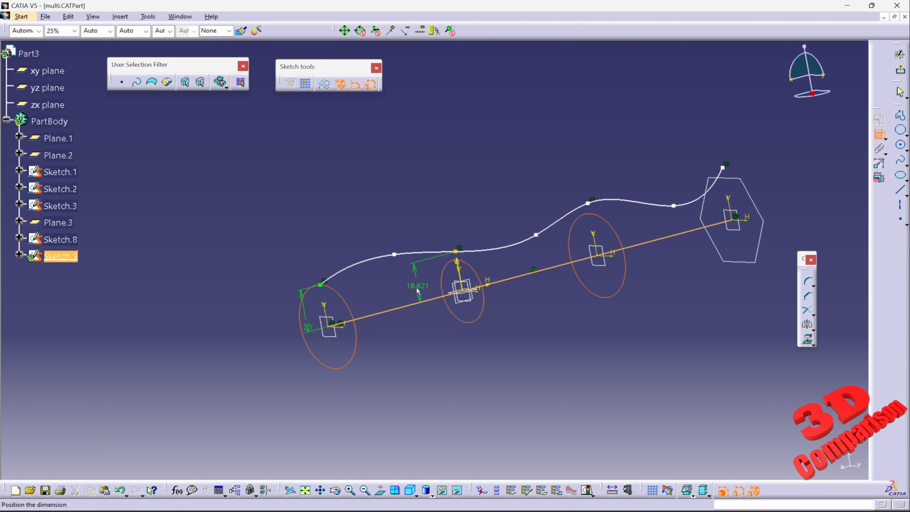
{"action": "left_click", "coordinate": [419, 290]}
{"action": "double_click", "coordinate": [419, 290]}
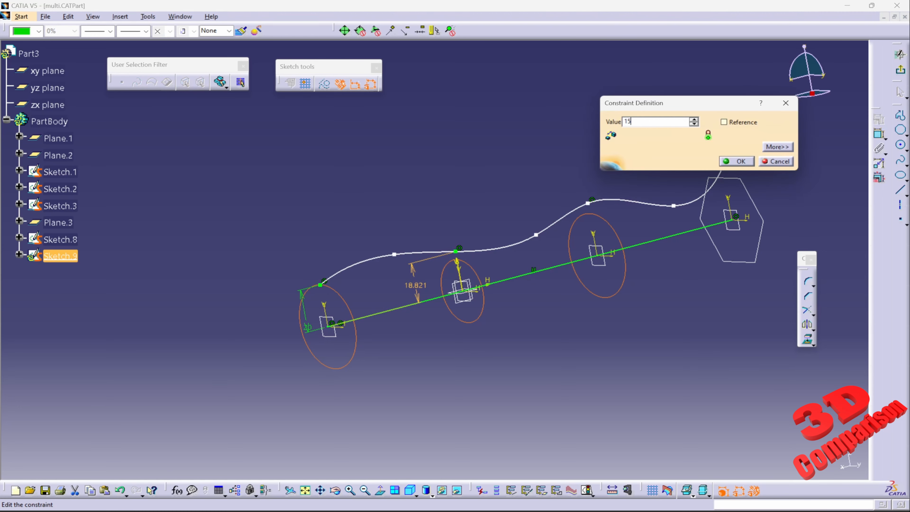
{"action": "key", "text": "Return"}
{"action": "left_click", "coordinate": [603, 320]}
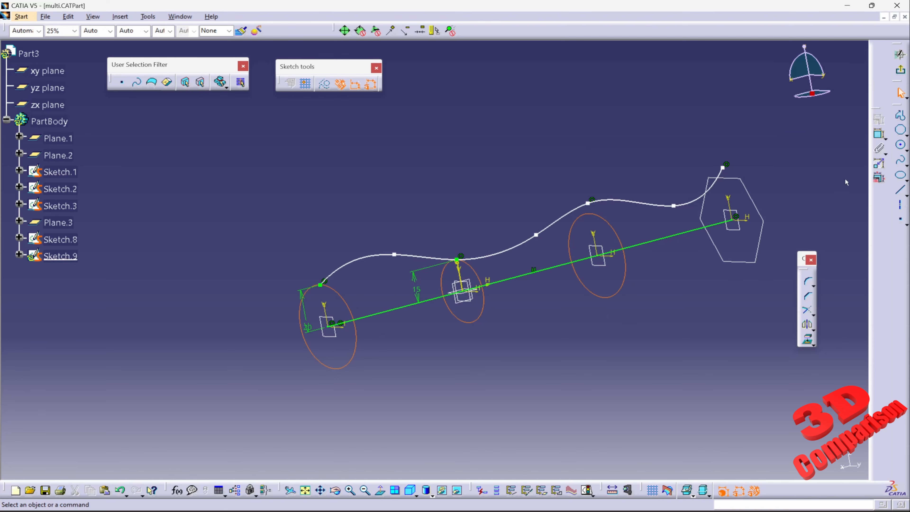
{"action": "left_click", "coordinate": [588, 206]}
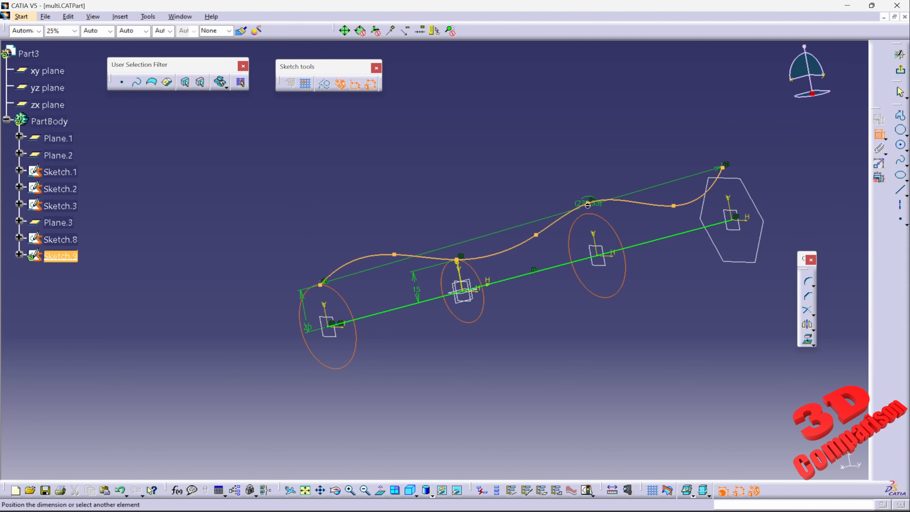
{"action": "left_click", "coordinate": [611, 225]}
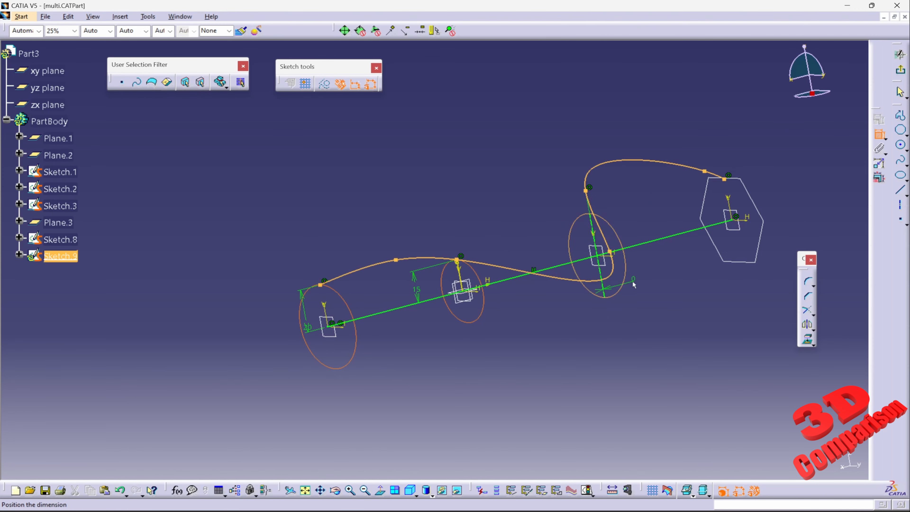
{"action": "key", "text": "Escape"}
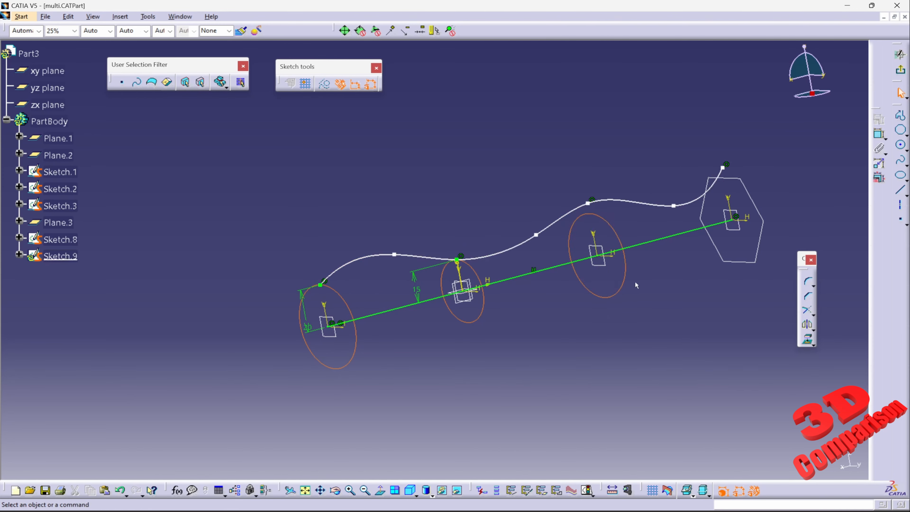
Step: Dimension the height of the spline's fifth control point above the straight line and set it to 20 mm
{"action": "left_click", "coordinate": [588, 205]}
{"action": "left_click", "coordinate": [646, 240]}
{"action": "left_click", "coordinate": [650, 271]}
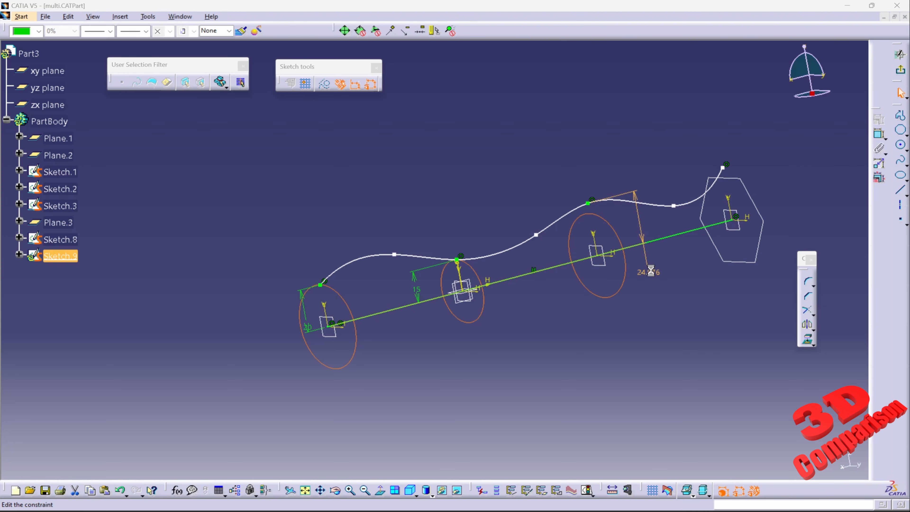
{"action": "type", "text": "20"}
{"action": "key", "text": "Return"}
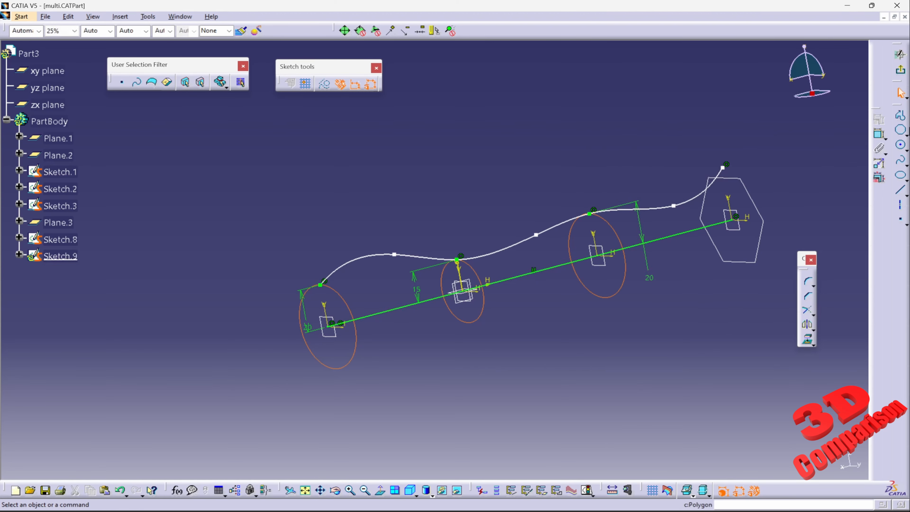
Step: Dimension the spline's end point 20 mm above the straight line and exit the sketch
{"action": "left_click", "coordinate": [878, 133]}
{"action": "left_click", "coordinate": [724, 167]}
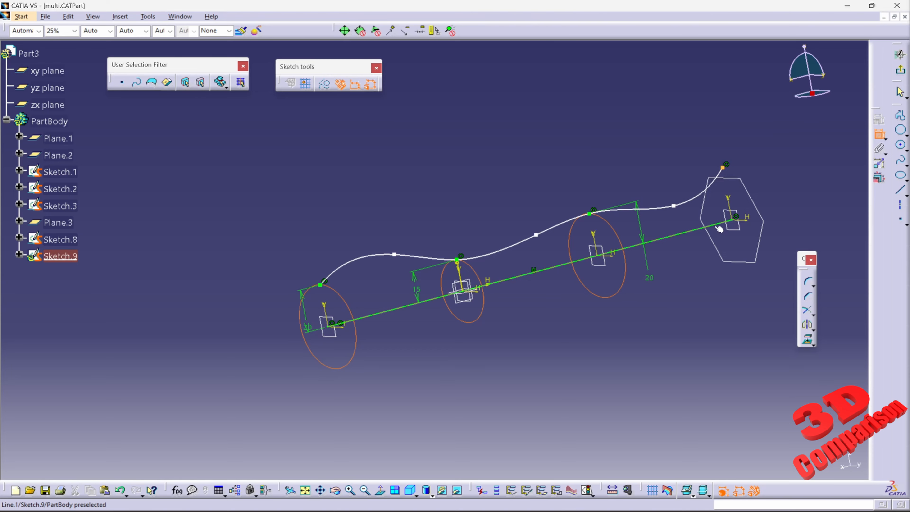
{"action": "left_click", "coordinate": [717, 222]}
{"action": "left_click", "coordinate": [788, 199]}
{"action": "double_click", "coordinate": [787, 197]}
{"action": "type", "text": "20"}
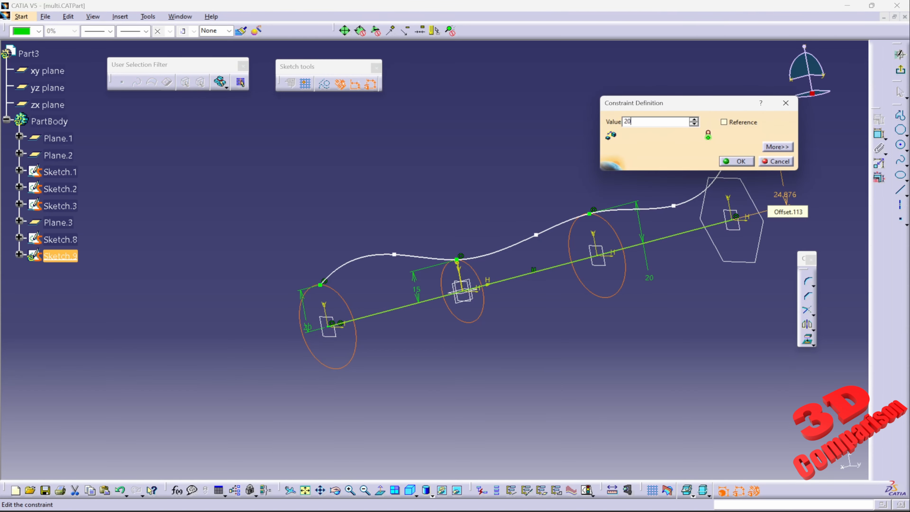
{"action": "key", "text": "Return"}
{"action": "left_click", "coordinate": [899, 55]}
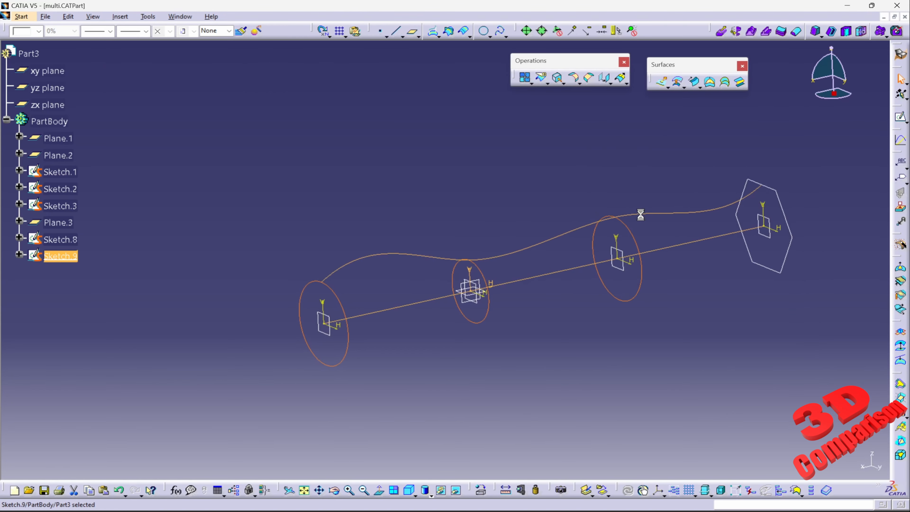
{"action": "left_click", "coordinate": [899, 144]}
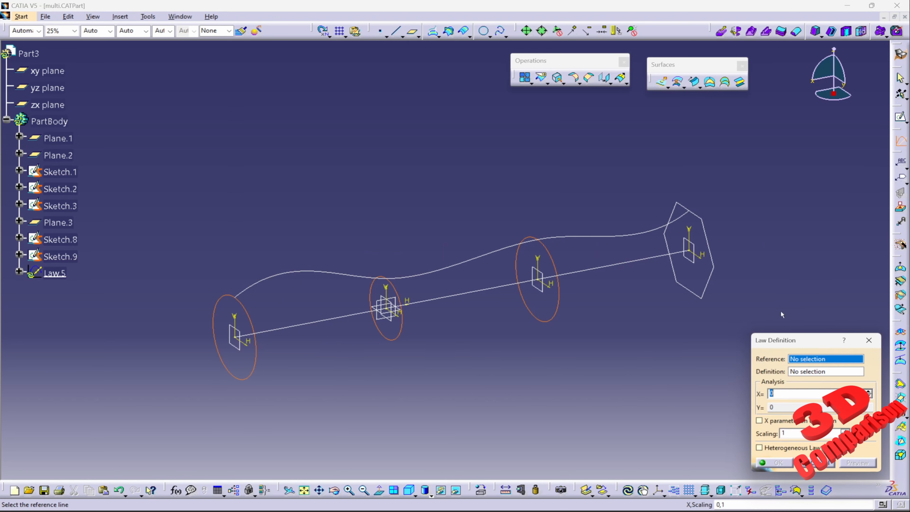
{"action": "left_click", "coordinate": [352, 276]}
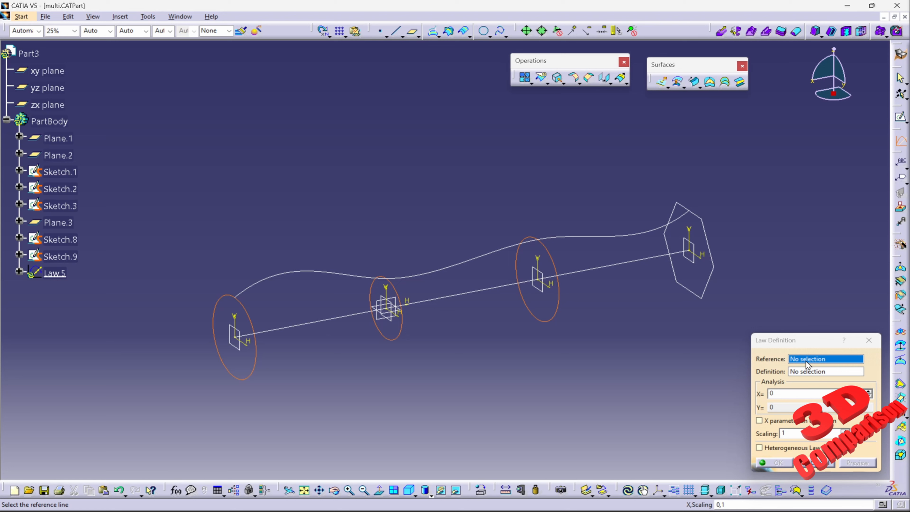
{"action": "left_click", "coordinate": [821, 466]}
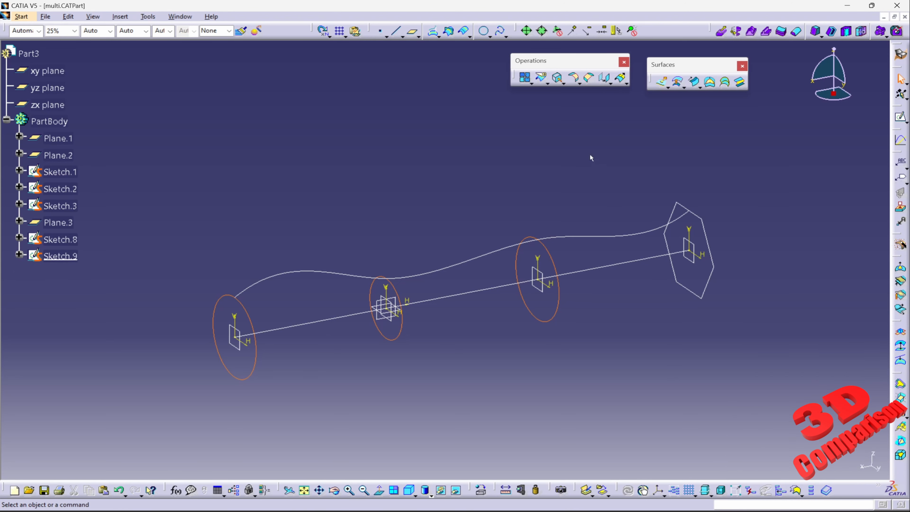
Step: Extract the straight line and then the spline of Sketch.9 as two separate curves with no propagation
{"action": "left_click", "coordinate": [560, 81]}
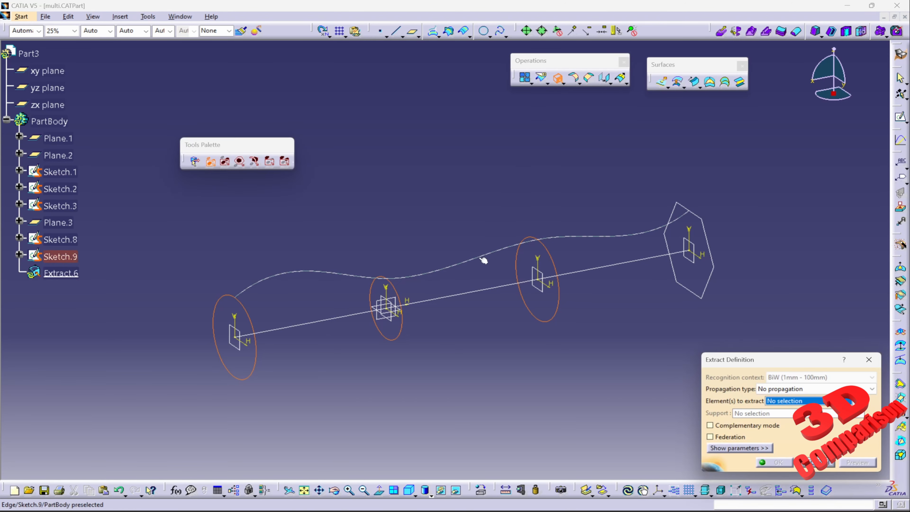
{"action": "left_click", "coordinate": [507, 287]}
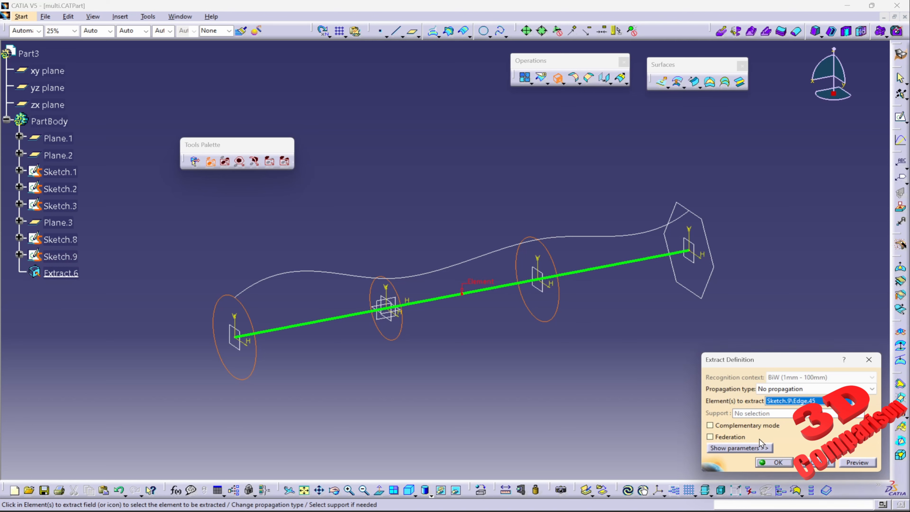
{"action": "left_click", "coordinate": [774, 462]}
{"action": "left_click", "coordinate": [560, 80]}
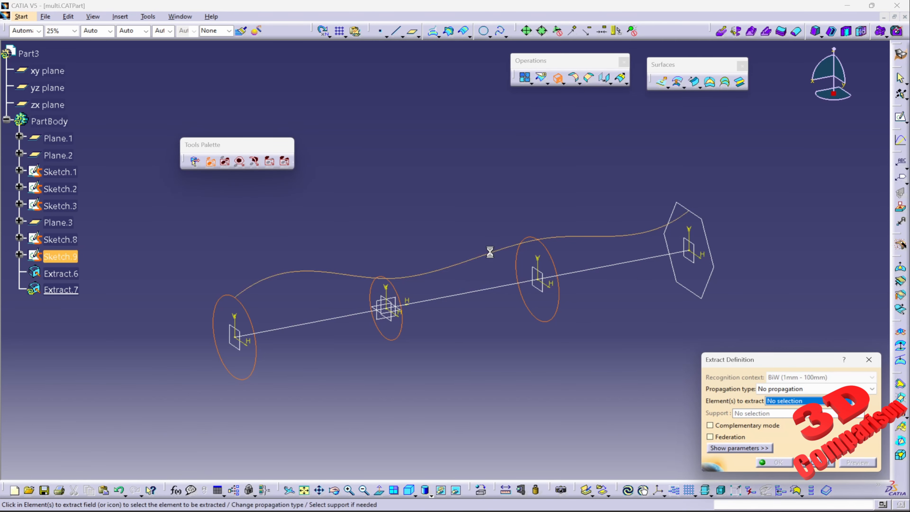
{"action": "left_click", "coordinate": [542, 246]}
{"action": "left_click", "coordinate": [774, 462]}
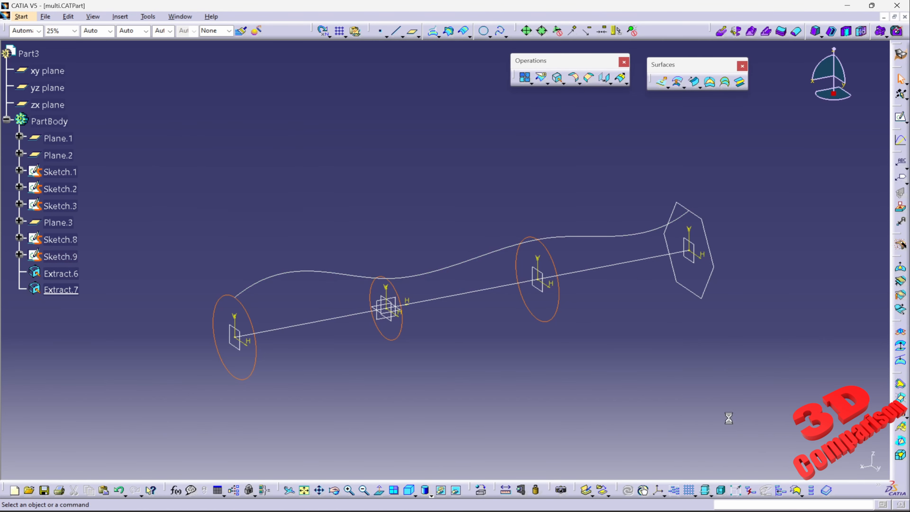
{"action": "left_click", "coordinate": [68, 275]}
{"action": "left_click", "coordinate": [68, 288]}
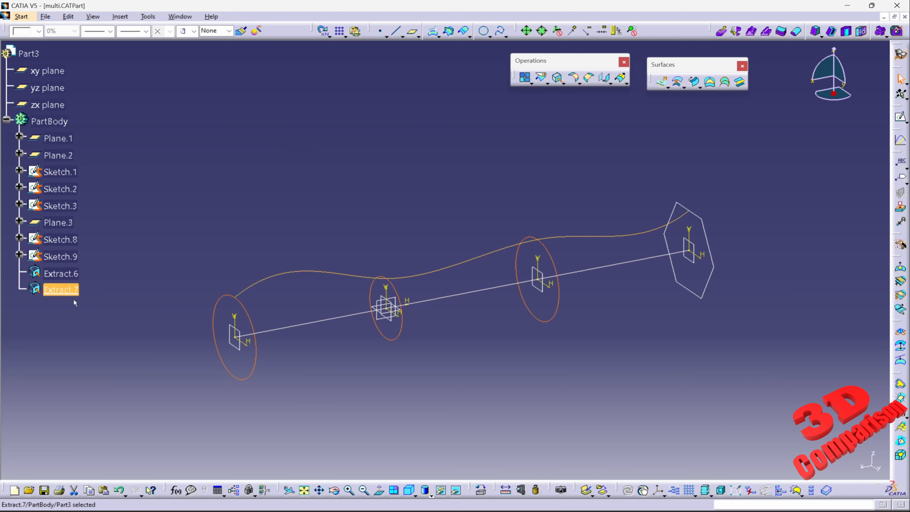
{"action": "left_click", "coordinate": [466, 190]}
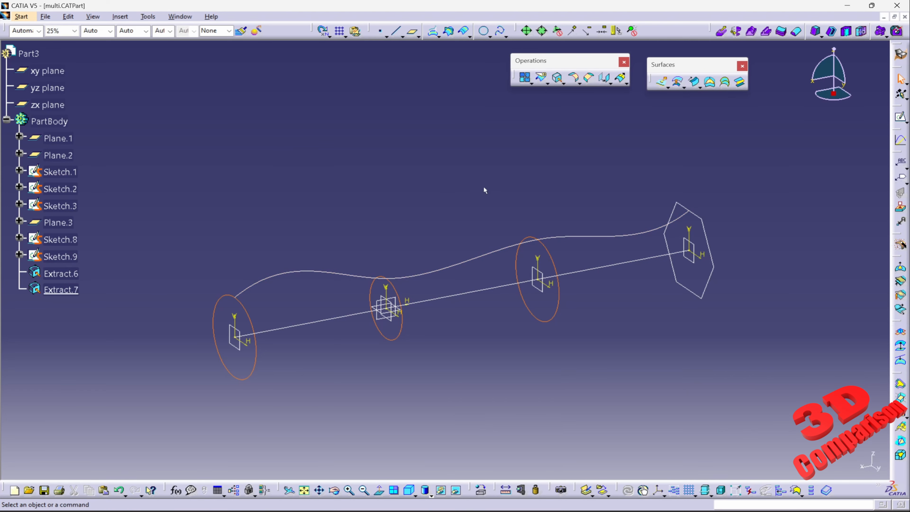
Step: Create a law with the extracted straight line as reference and the extracted spline as definition, leaving the X parameter on the reference
{"action": "left_click", "coordinate": [901, 141]}
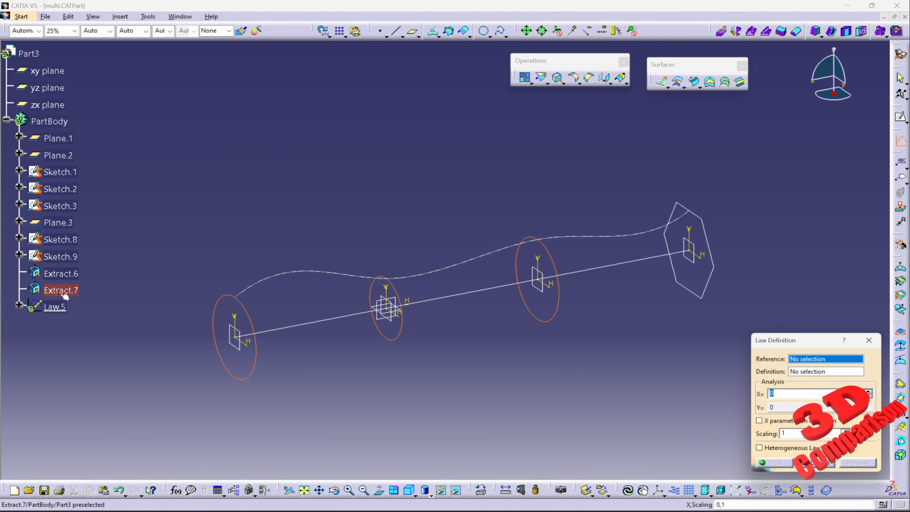
{"action": "left_click", "coordinate": [68, 274]}
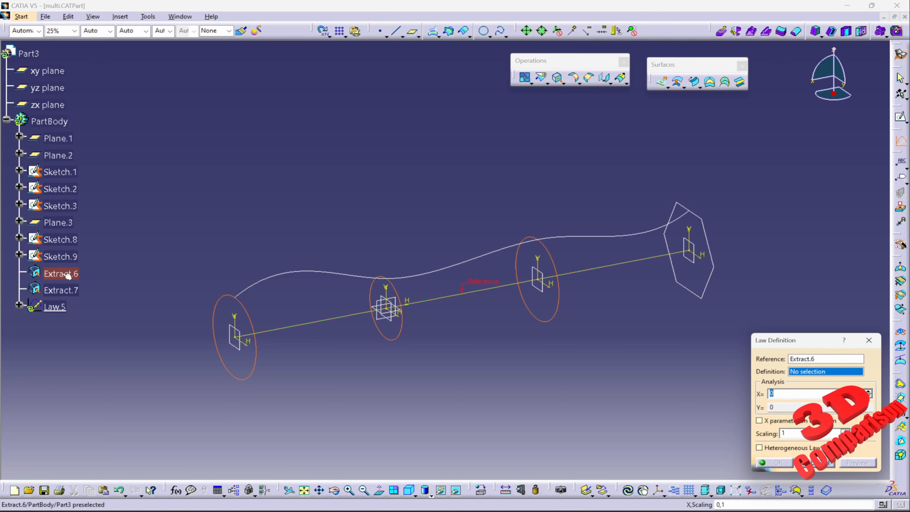
{"action": "left_click", "coordinate": [63, 289]}
{"action": "middle_click_drag", "start_coordinate": [511, 363], "coordinate": [221, 297]}
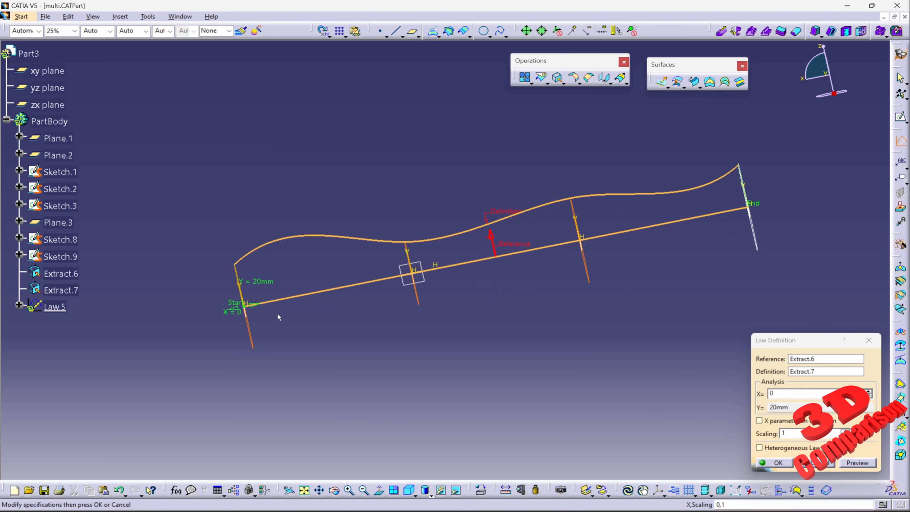
{"action": "left_click", "coordinate": [759, 420]}
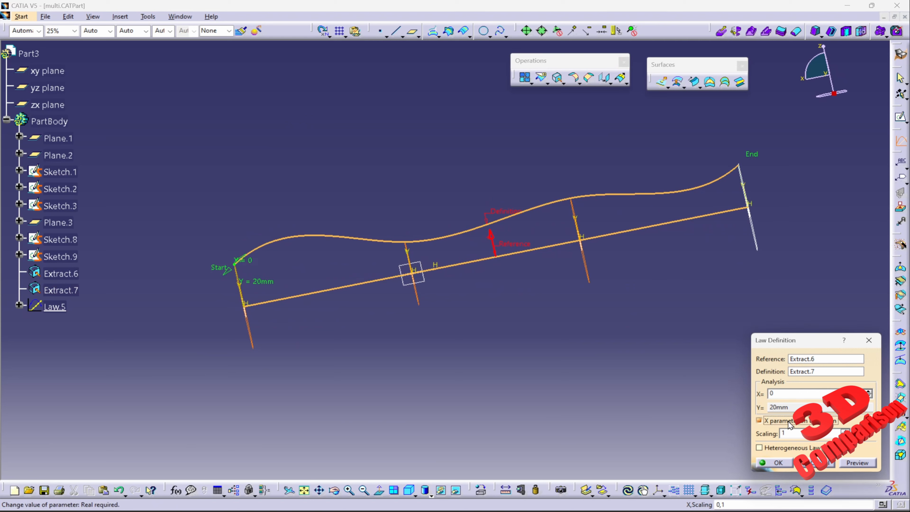
{"action": "left_click", "coordinate": [759, 420]}
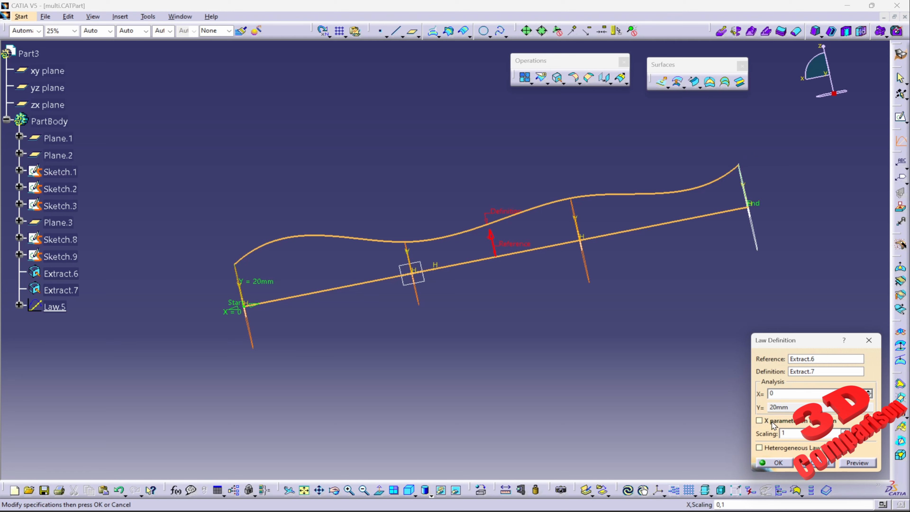
{"action": "left_click", "coordinate": [775, 463]}
Step: Preview a multi-sections surface running from the hexagon through the three circle profiles, Sketch.8, Sketch.1, Sketch.2 and Sketch.3
{"action": "middle_click_drag", "start_coordinate": [429, 223], "coordinate": [524, 313]}
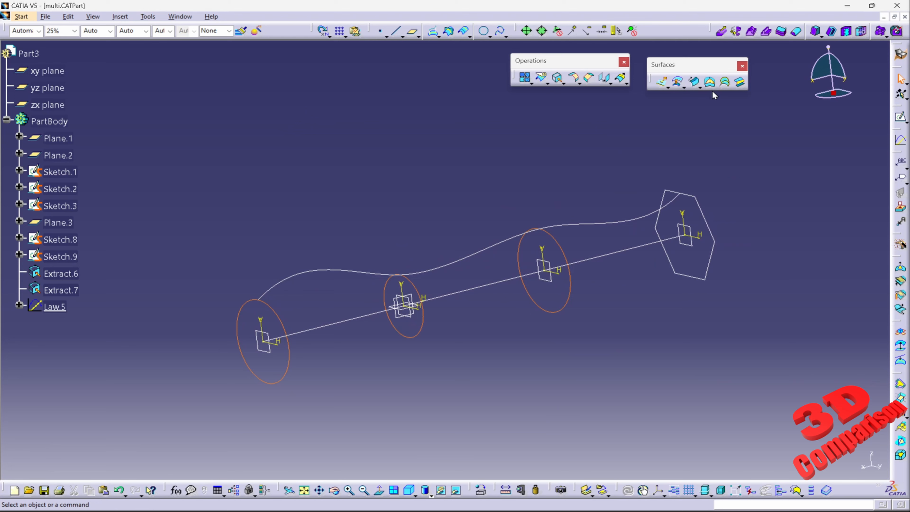
{"action": "left_click", "coordinate": [724, 82]}
{"action": "middle_click_drag", "start_coordinate": [665, 324], "coordinate": [567, 344]}
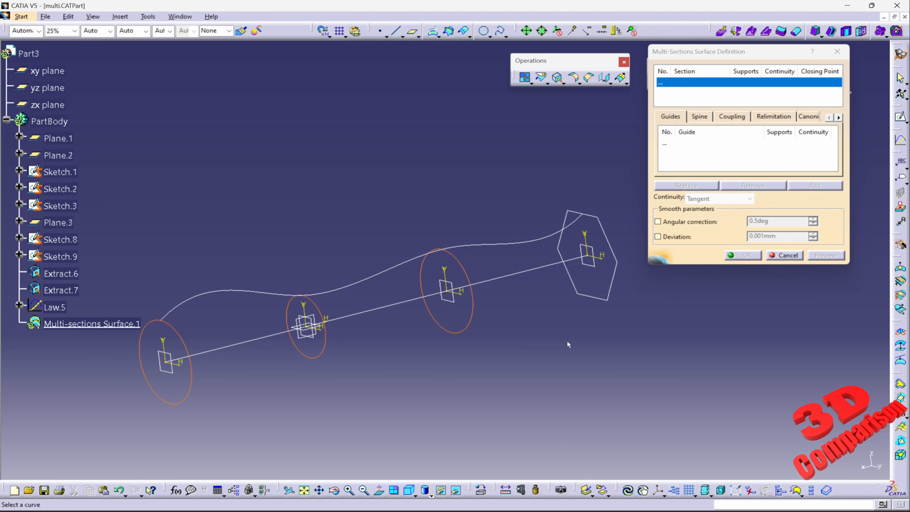
{"action": "left_click", "coordinate": [609, 228]}
{"action": "left_click", "coordinate": [462, 270]}
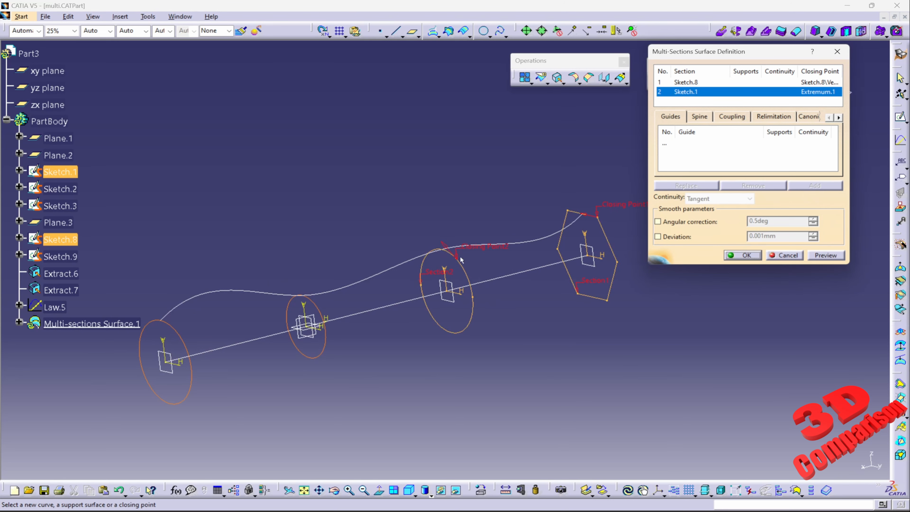
{"action": "left_click", "coordinate": [324, 315]}
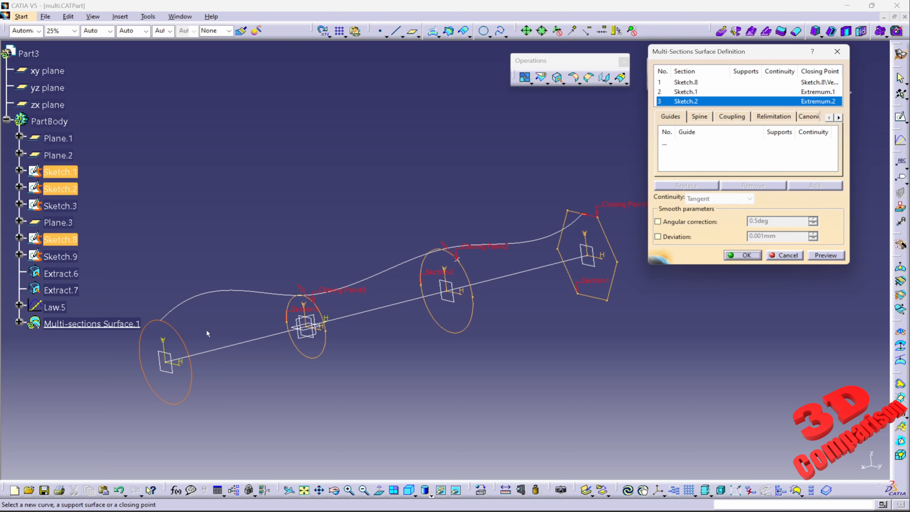
{"action": "left_click", "coordinate": [182, 342]}
{"action": "left_click", "coordinate": [825, 255]}
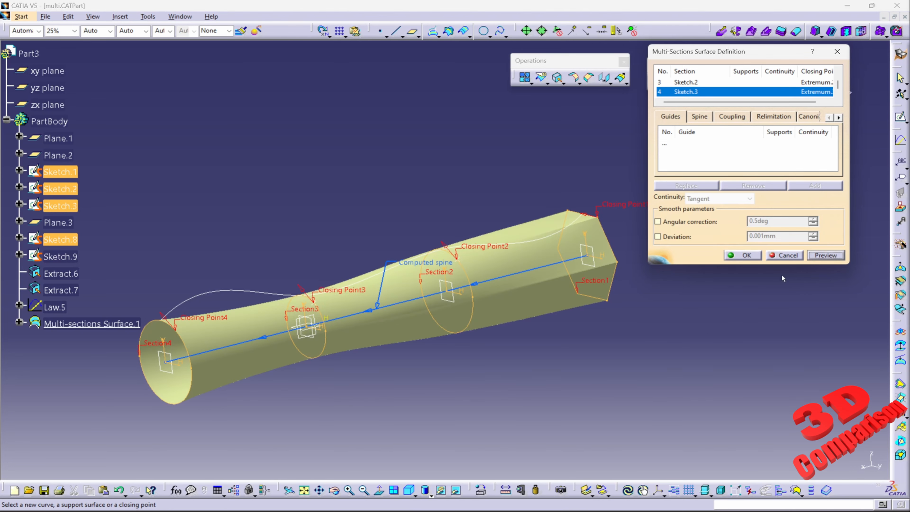
{"action": "middle_click_drag", "start_coordinate": [456, 329], "coordinate": [516, 299]}
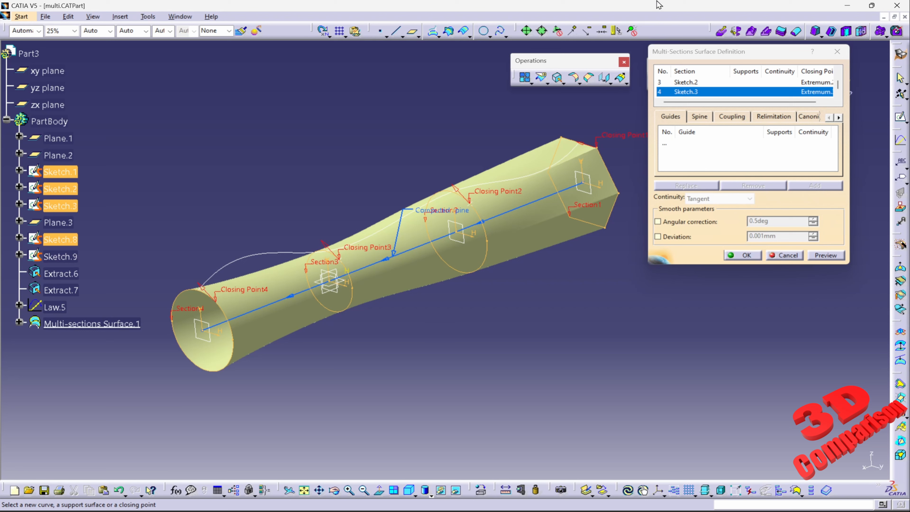
Step: Try to build the multi-sections surface with Law.5 as its area law
{"action": "left_click_drag", "start_coordinate": [704, 56], "coordinate": [728, 192]}
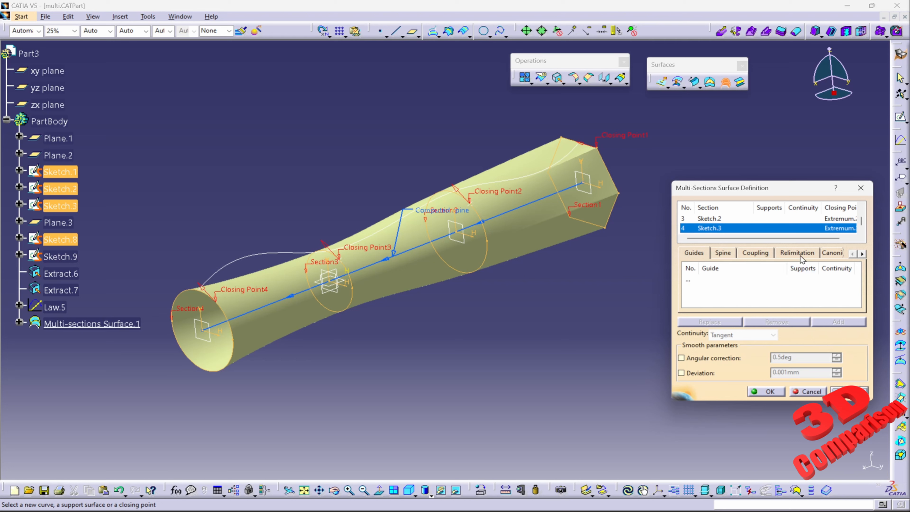
{"action": "left_click", "coordinate": [862, 253]}
{"action": "left_click", "coordinate": [862, 254]}
{"action": "left_click", "coordinate": [862, 253]}
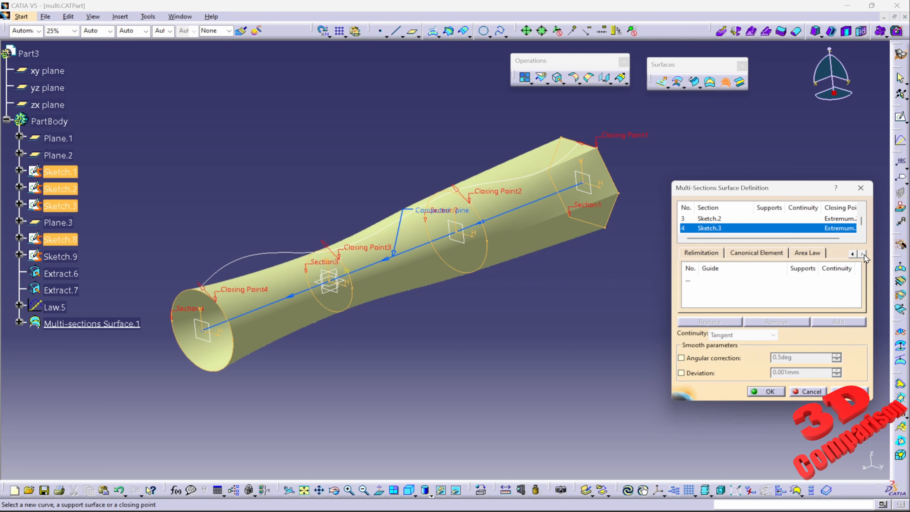
{"action": "left_click", "coordinate": [820, 256]}
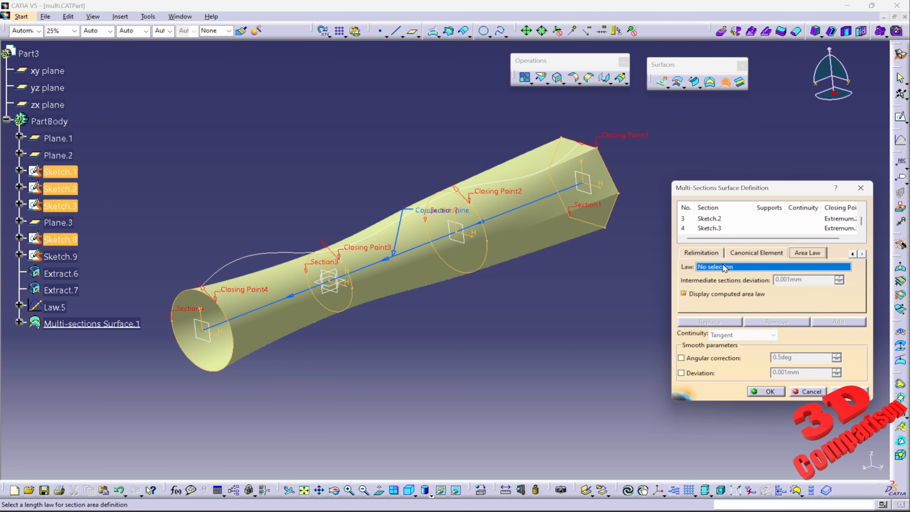
{"action": "left_click", "coordinate": [55, 307]}
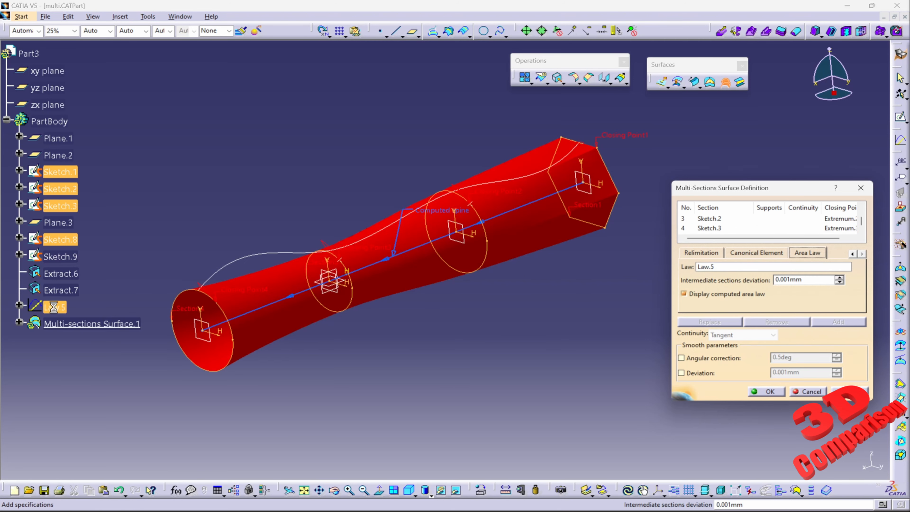
{"action": "left_click", "coordinate": [766, 391]}
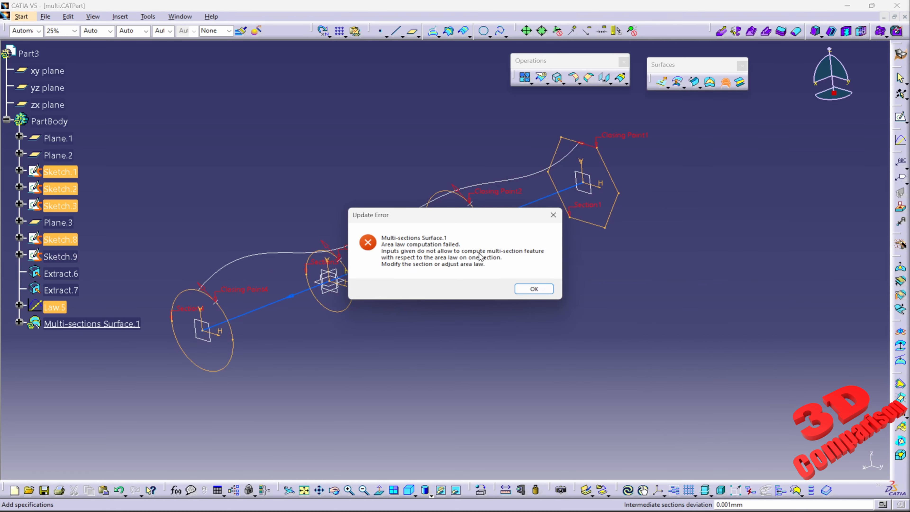
{"action": "left_click", "coordinate": [531, 289]}
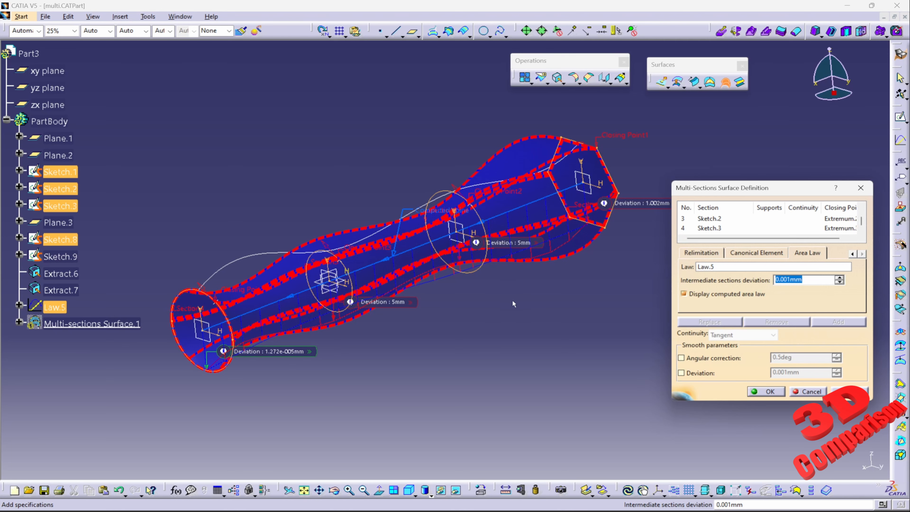
Step: Examine the deviation and equivalent radius of the computed area law at the sections, and cancel the multi-sections surface
{"action": "middle_click_drag", "start_coordinate": [513, 304], "coordinate": [701, 308]}
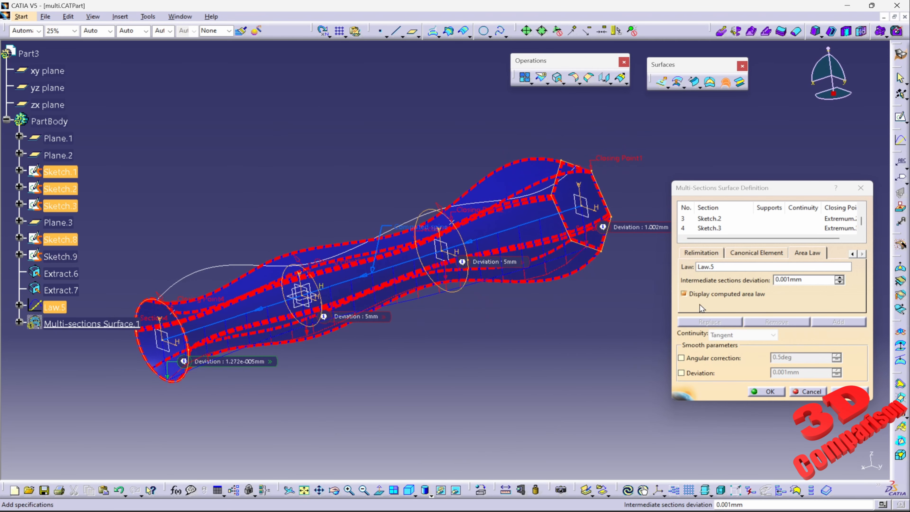
{"action": "left_click", "coordinate": [684, 293]}
{"action": "left_click", "coordinate": [704, 295]}
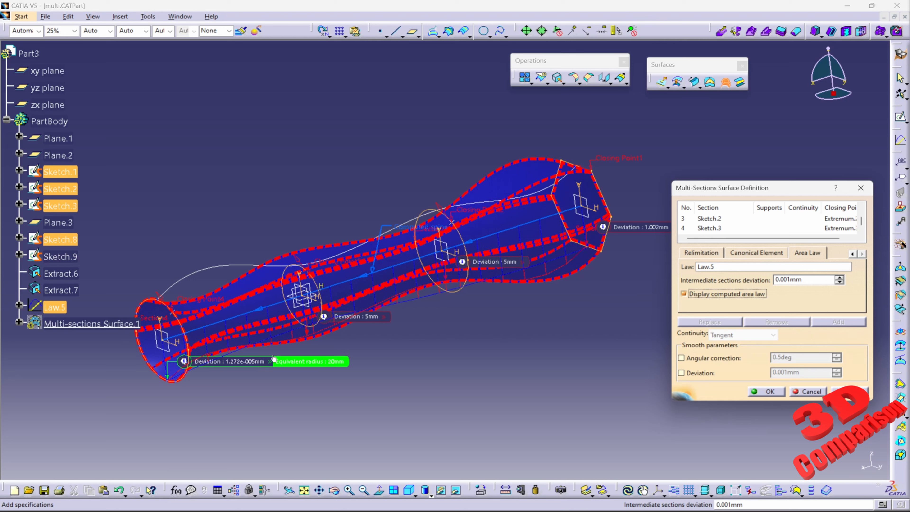
{"action": "mouse_move", "coordinate": [384, 320]}
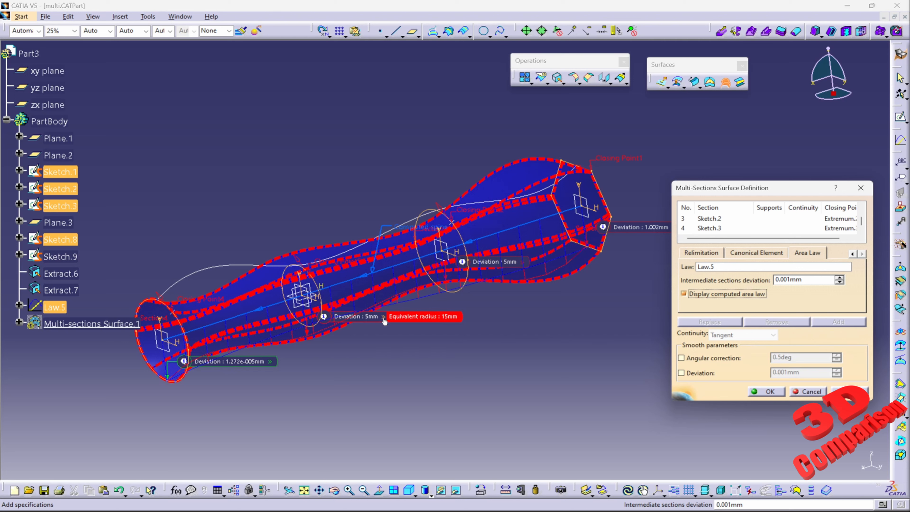
{"action": "mouse_move", "coordinate": [517, 263]}
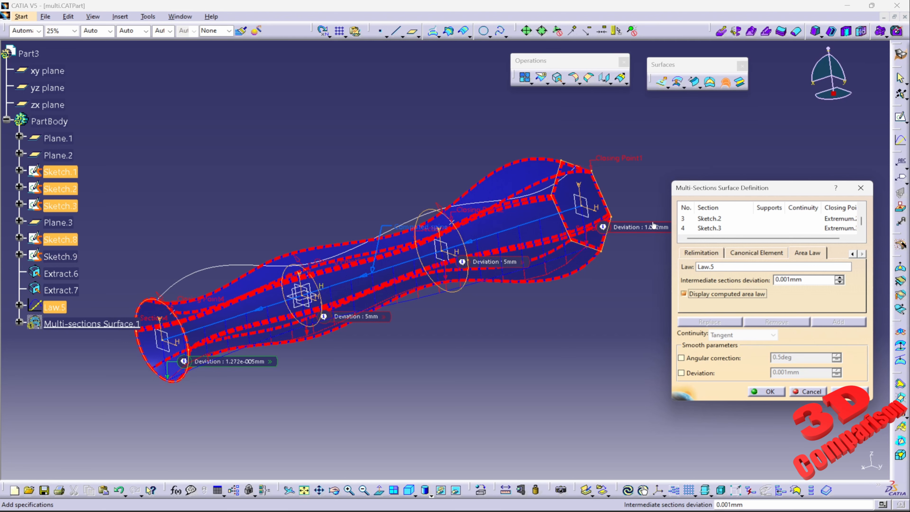
{"action": "middle_click_drag", "start_coordinate": [651, 235], "coordinate": [621, 239]}
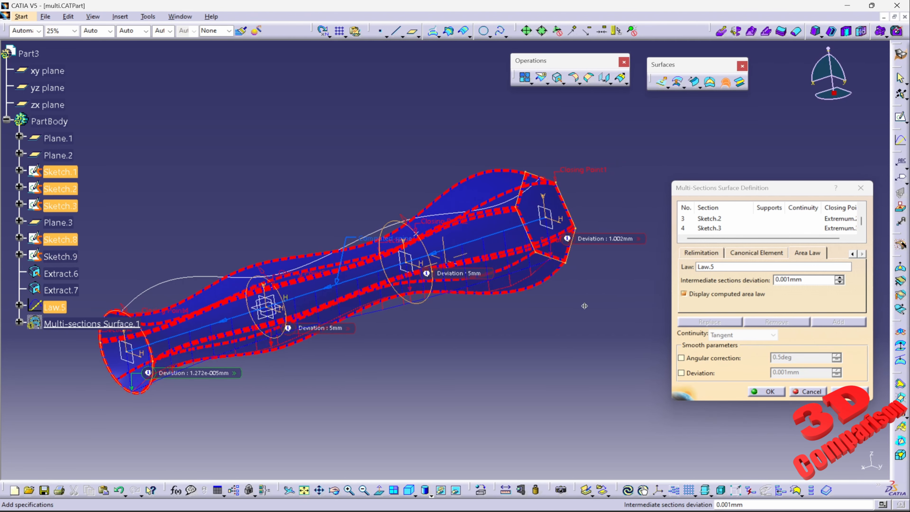
{"action": "left_click", "coordinate": [807, 391]}
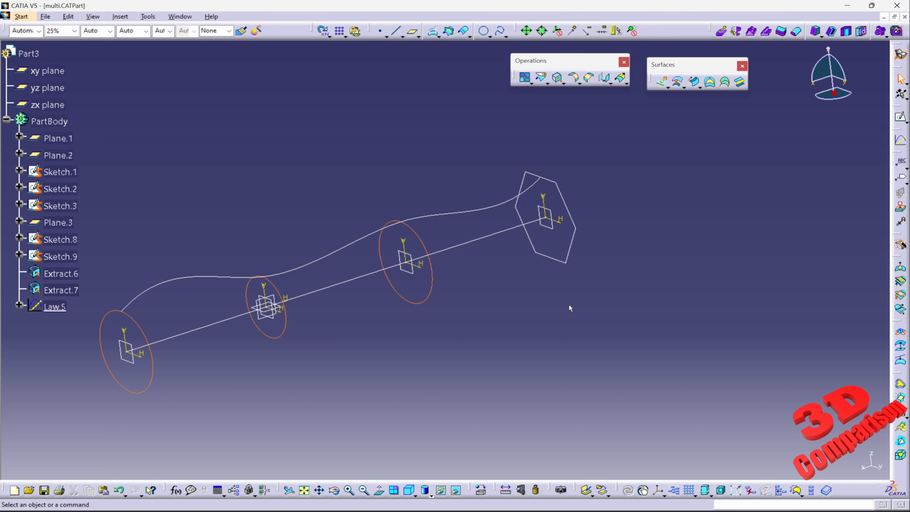
Step: In Sketch.9, delete the height dimension at the spline's hexagon end and the spline's last two control points
{"action": "left_click", "coordinate": [69, 256]}
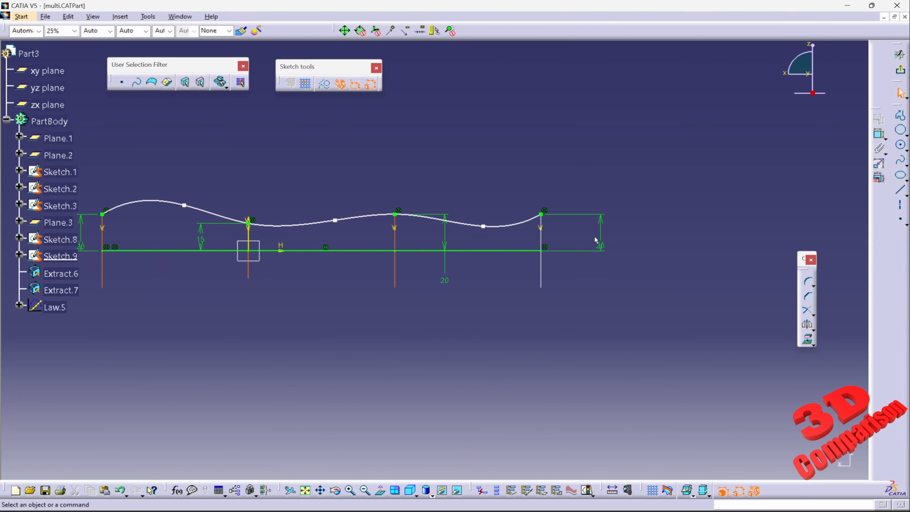
{"action": "left_click", "coordinate": [601, 237]}
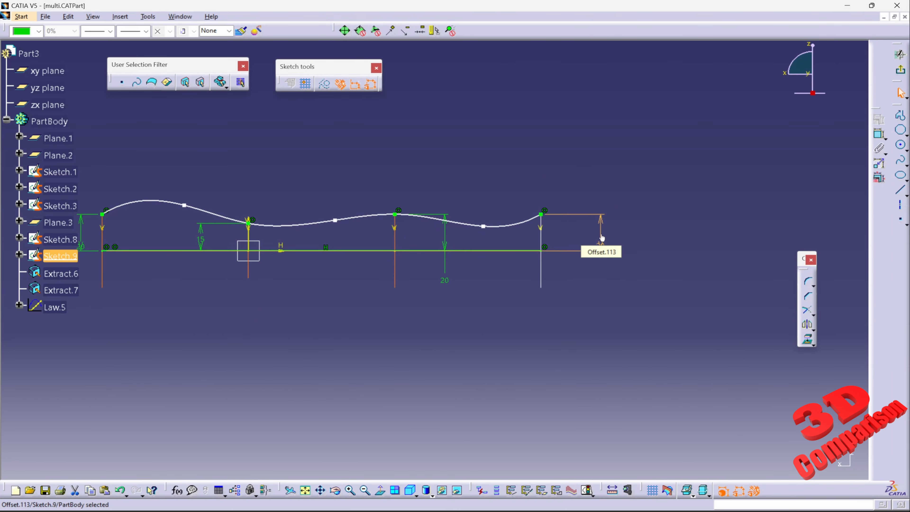
{"action": "key", "text": "Delete"}
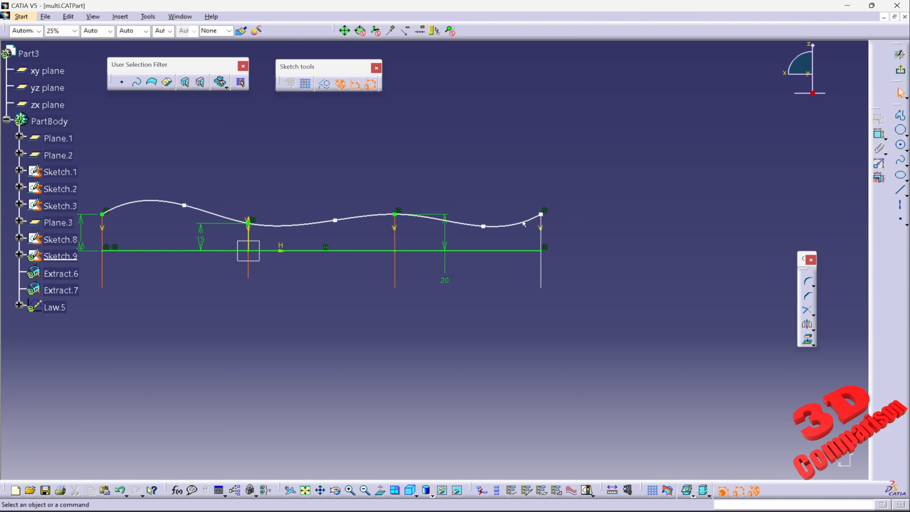
{"action": "left_click", "coordinate": [541, 214]}
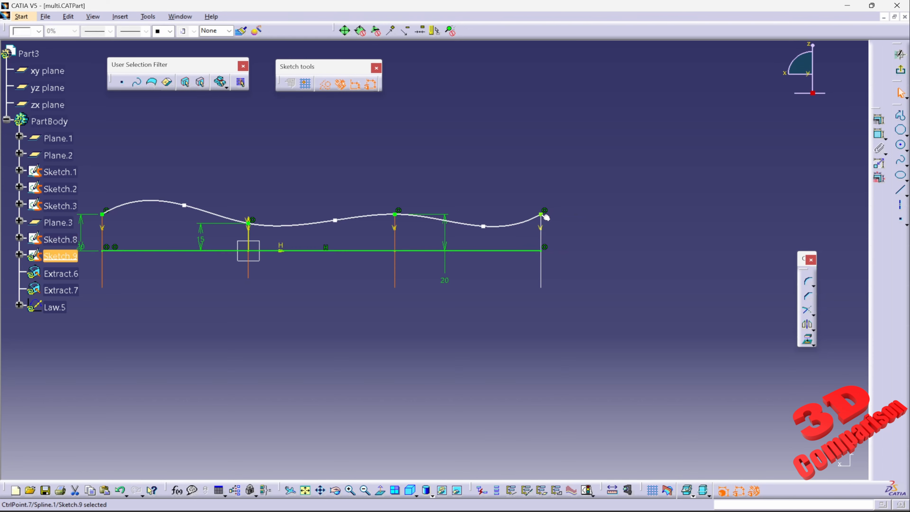
{"action": "key", "text": "Delete"}
{"action": "left_click", "coordinate": [483, 226]}
{"action": "key", "text": "Delete"}
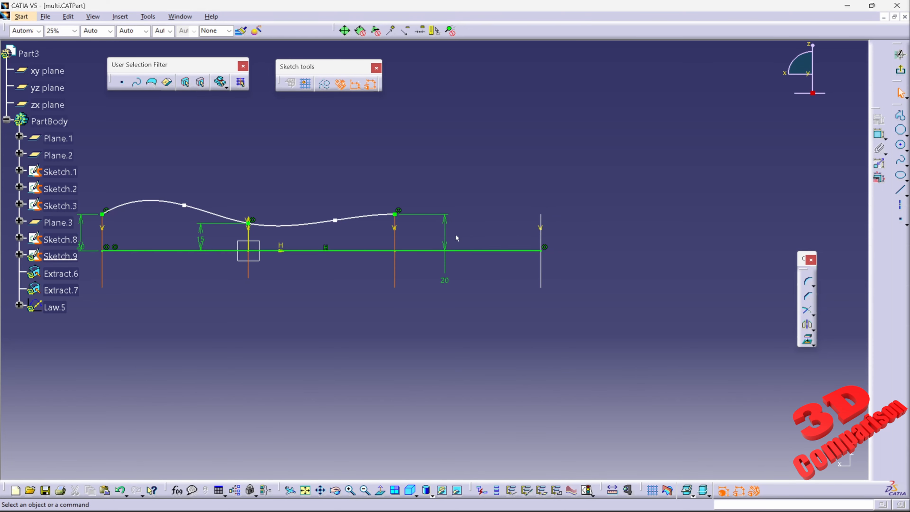
Step: Reposition the 20 mm height dimension of the spline's new end point inside the curve and exit the sketch
{"action": "left_click_drag", "start_coordinate": [444, 223], "coordinate": [375, 237]}
{"action": "middle_click_drag", "start_coordinate": [380, 228], "coordinate": [453, 240]}
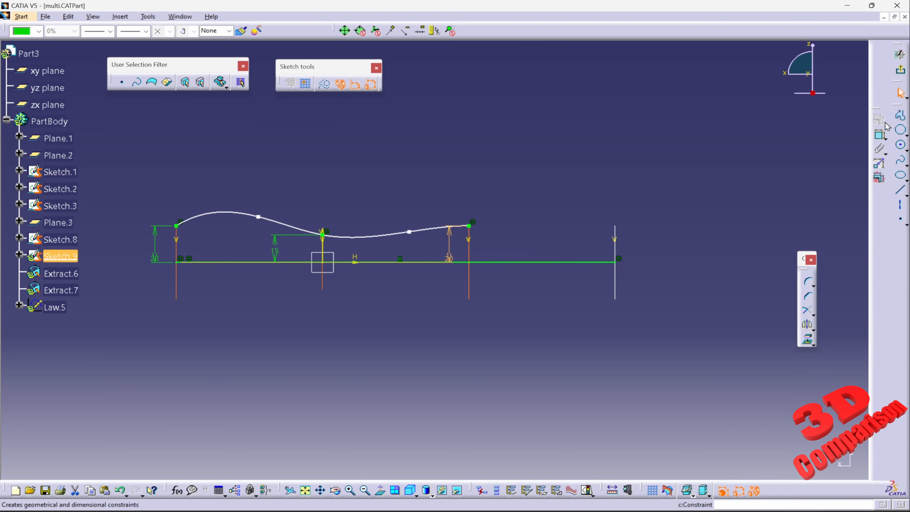
{"action": "left_click", "coordinate": [901, 72]}
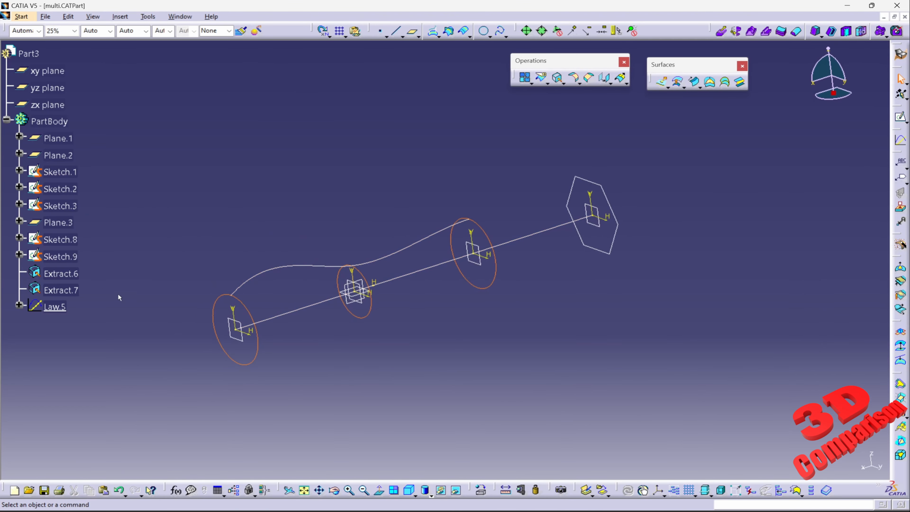
Step: Reopen Sketch.9, remove the coincidence holding the straight line's end at the hexagon plane, and shorten the line
{"action": "double_click", "coordinate": [60, 255]}
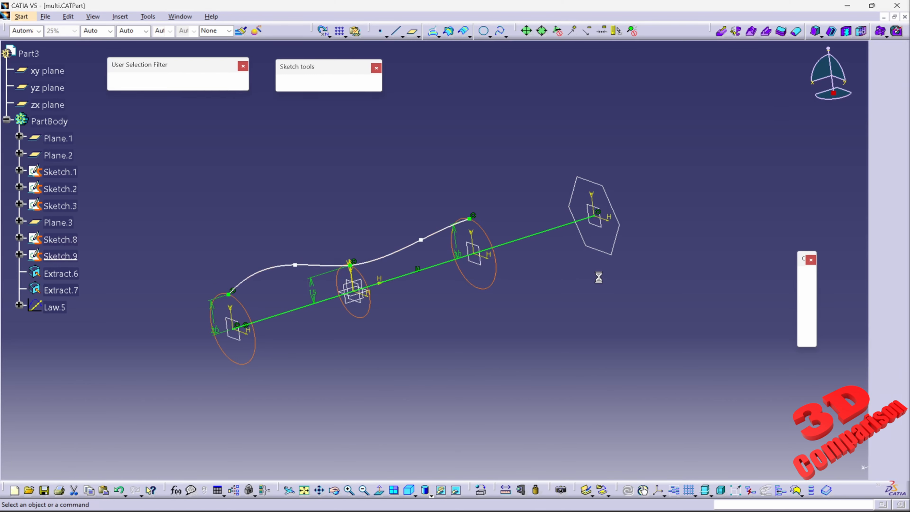
{"action": "left_click", "coordinate": [620, 257]}
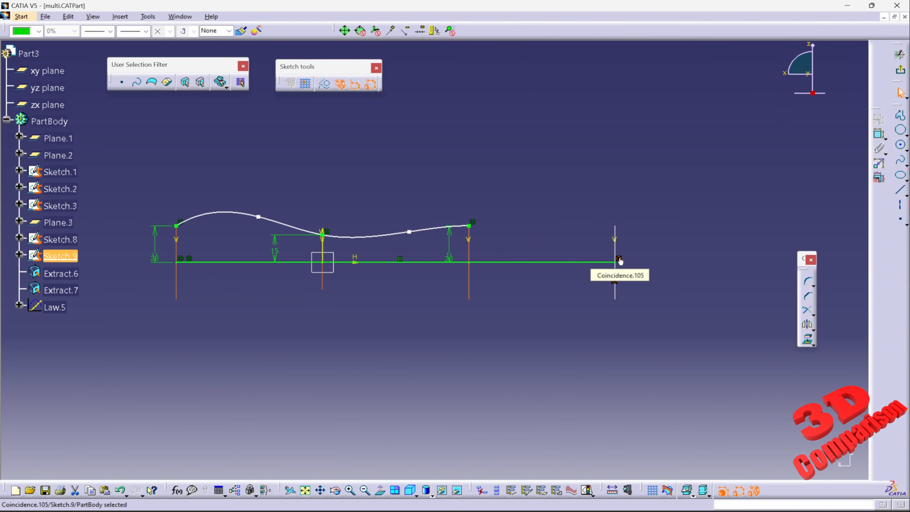
{"action": "key", "text": "Delete"}
{"action": "left_click_drag", "start_coordinate": [617, 266], "coordinate": [526, 268]}
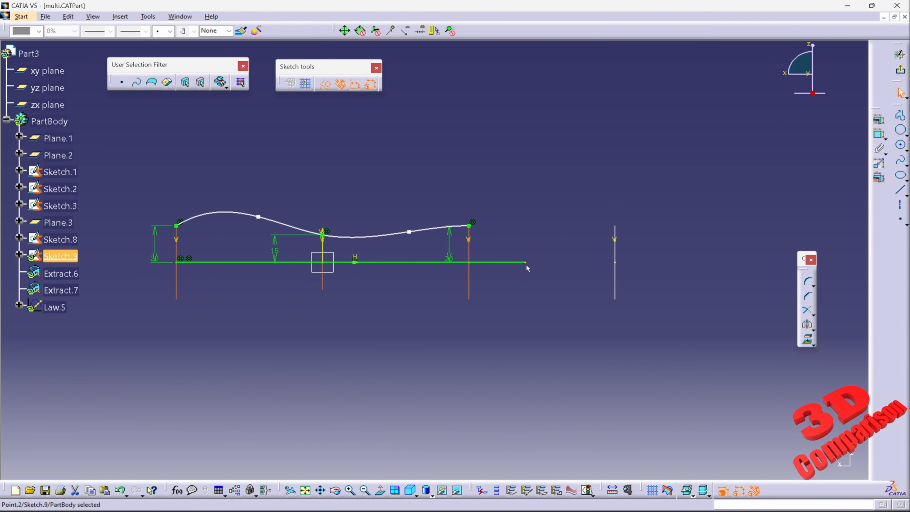
Step: Make the shortened line's end coincident with the circle profile at the spline's new end and exit the sketch
{"action": "left_click", "coordinate": [469, 281], "text": "ctrl"}
{"action": "left_click", "coordinate": [879, 119]}
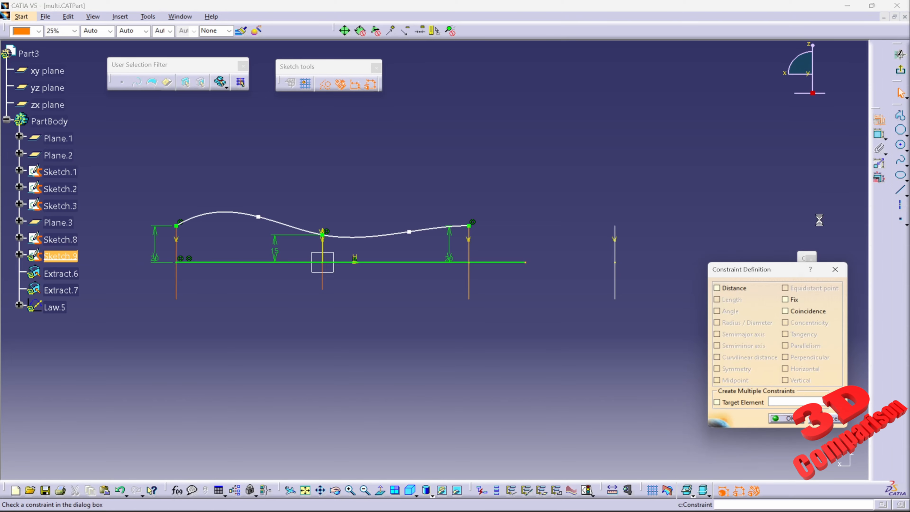
{"action": "left_click", "coordinate": [810, 311]}
{"action": "left_click", "coordinate": [784, 418]}
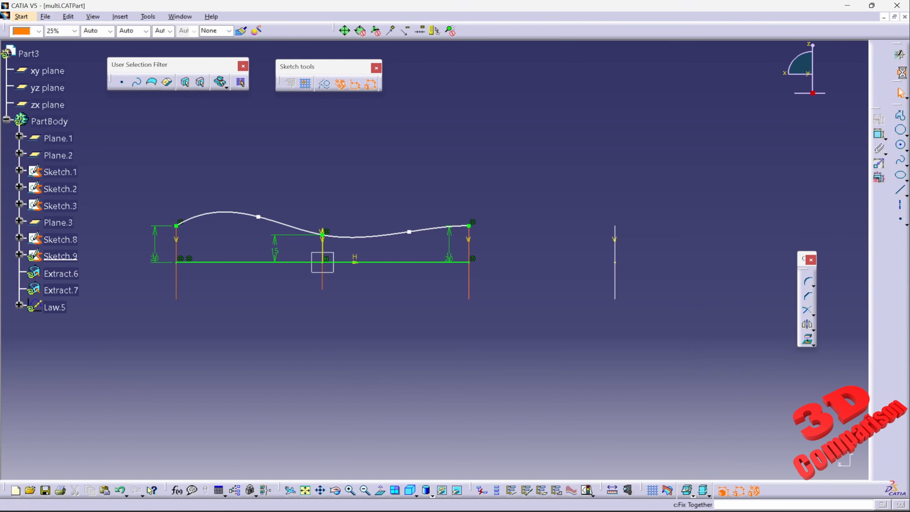
{"action": "left_click", "coordinate": [900, 70]}
{"action": "mouse_move", "coordinate": [520, 301]}
{"action": "middle_mouse_down"}
{"action": "mouse_move", "coordinate": [555, 298]}
{"action": "mouse_move", "coordinate": [646, 343]}
{"action": "middle_mouse_up"}
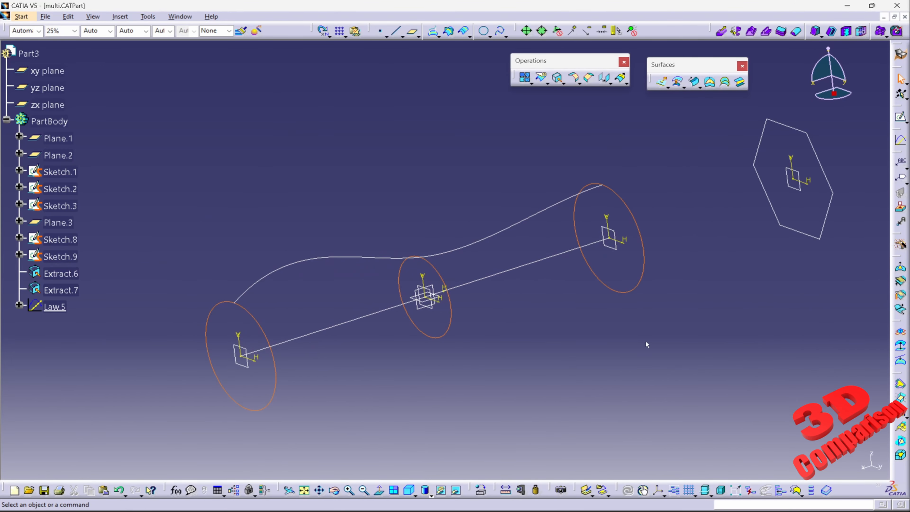
Step: Check the reference and definition curves of Law.5 against the shortened sketch, and leave the law without changes
{"action": "double_click", "coordinate": [57, 306]}
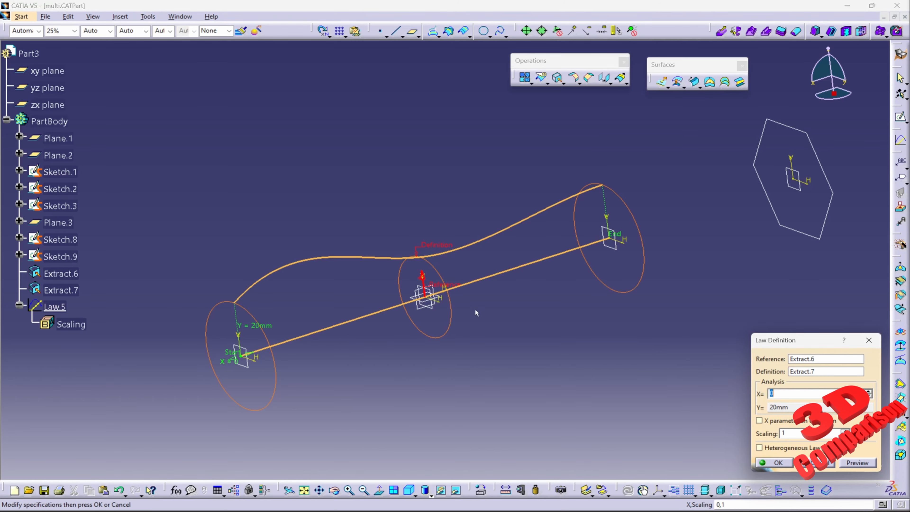
{"action": "middle_click_drag", "start_coordinate": [476, 313], "coordinate": [405, 230]}
{"action": "left_click", "coordinate": [386, 185]}
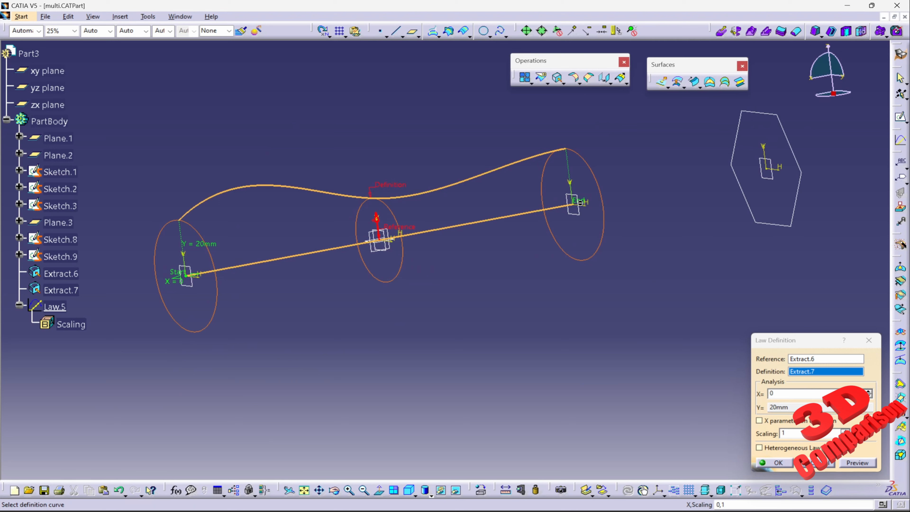
{"action": "key", "text": "Escape"}
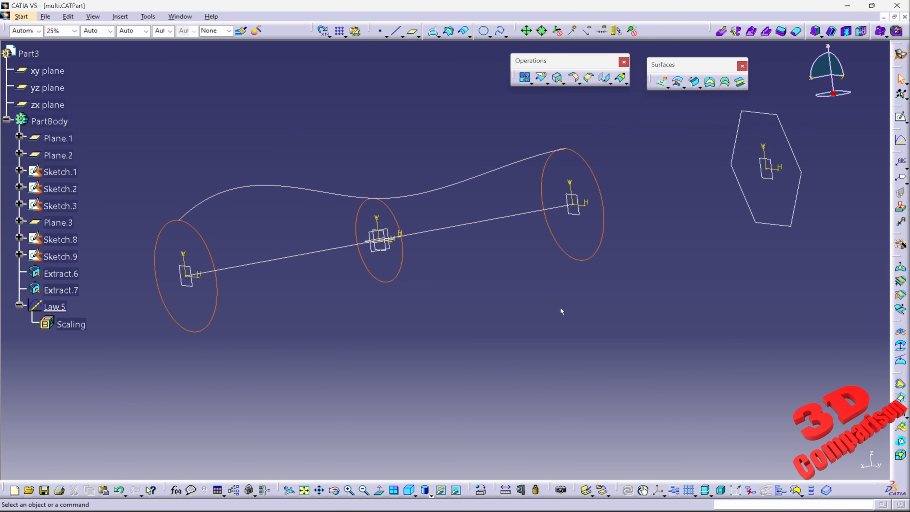
Step: Define a multi-sections surface through the circle profiles Sketch.1, Sketch.2 and Sketch.3, in that order, and preview it
{"action": "left_click", "coordinate": [724, 82]}
{"action": "left_click", "coordinate": [596, 173]}
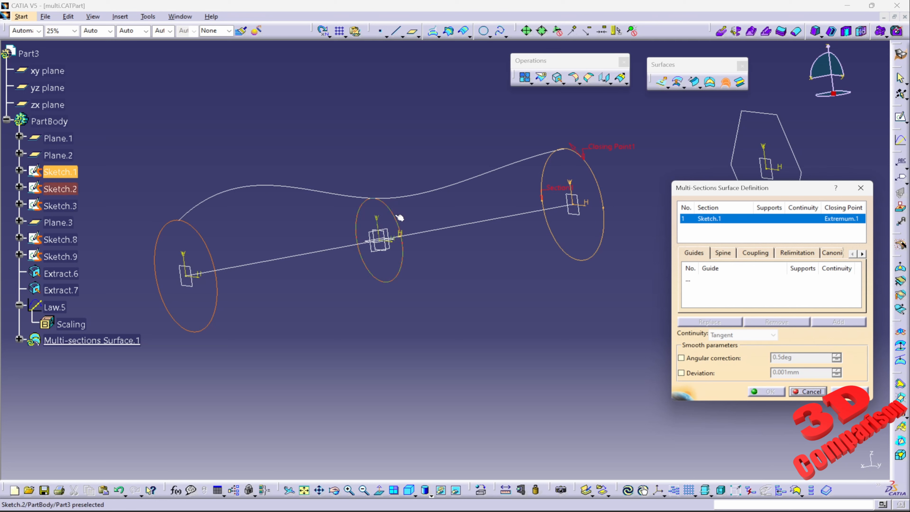
{"action": "left_click", "coordinate": [397, 214]}
{"action": "left_click", "coordinate": [215, 272]}
{"action": "left_click", "coordinate": [840, 390]}
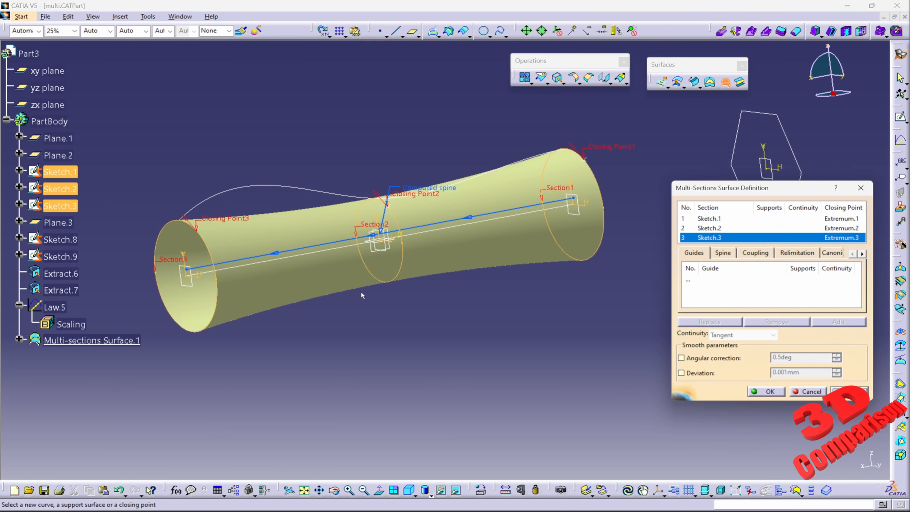
Step: Assign Law.5 as the surface's area law and preview the computed shape
{"action": "left_click", "coordinate": [862, 253]}
{"action": "left_click", "coordinate": [861, 253]}
{"action": "left_click", "coordinate": [862, 253]}
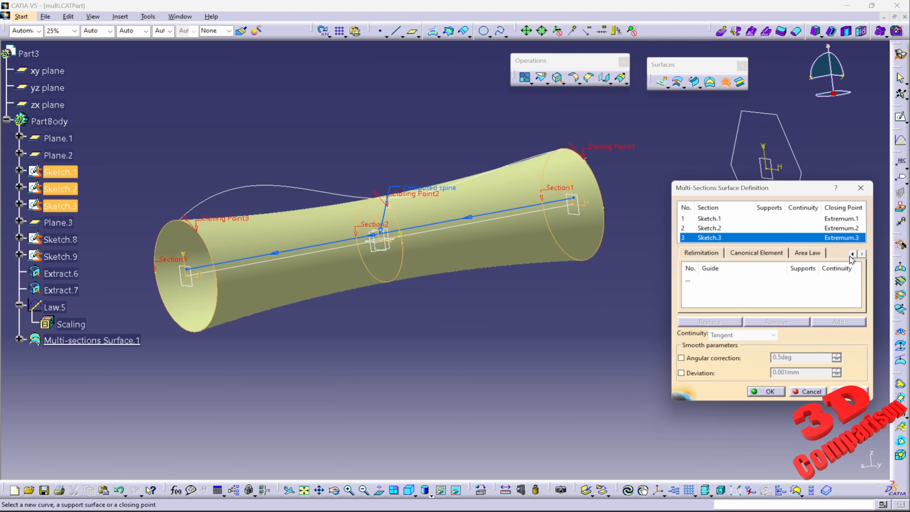
{"action": "left_click", "coordinate": [807, 253]}
{"action": "left_click", "coordinate": [55, 306]}
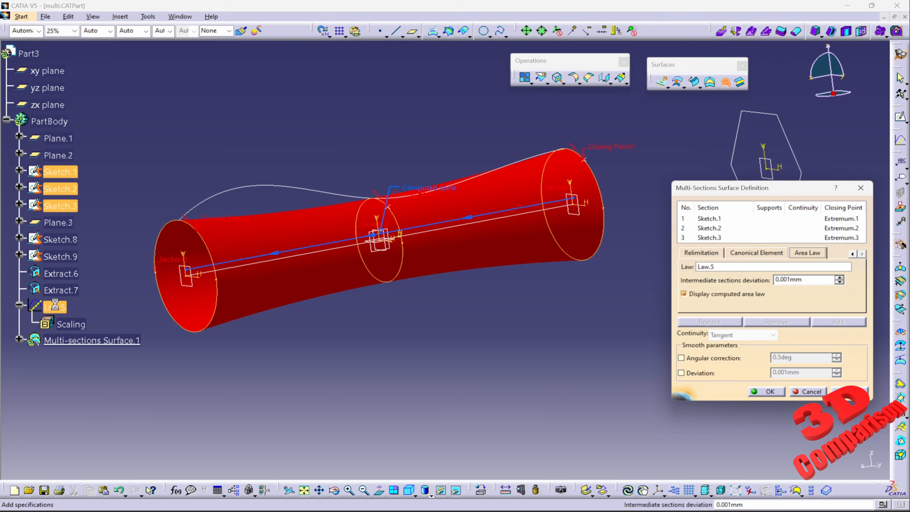
{"action": "left_click", "coordinate": [846, 392]}
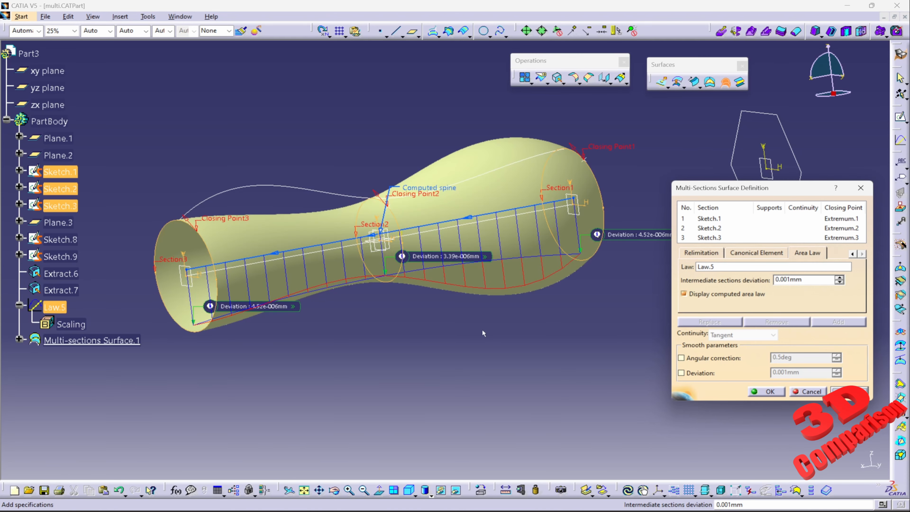
Step: Examine how the area-law bulge lies relative to the spline, and cancel the surface definition
{"action": "middle_click_drag", "start_coordinate": [482, 333], "coordinate": [412, 303]}
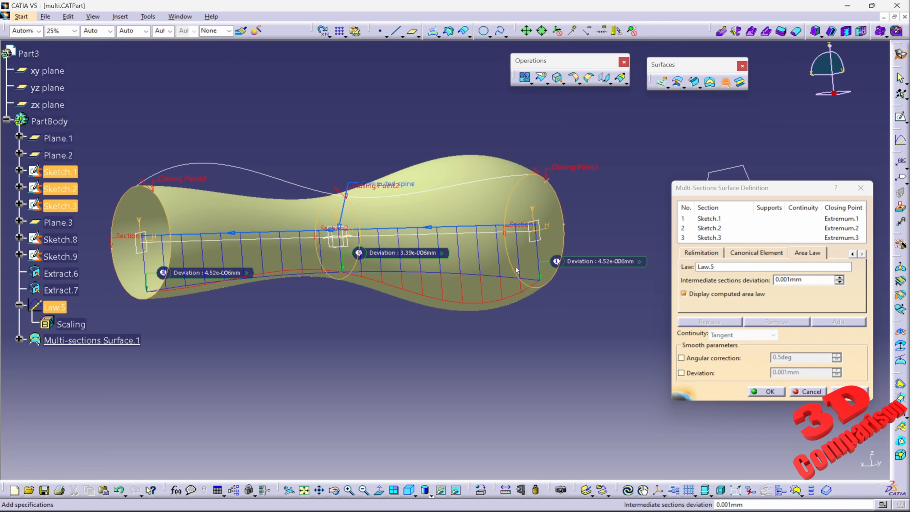
{"action": "middle_click_drag", "start_coordinate": [510, 279], "coordinate": [321, 270]}
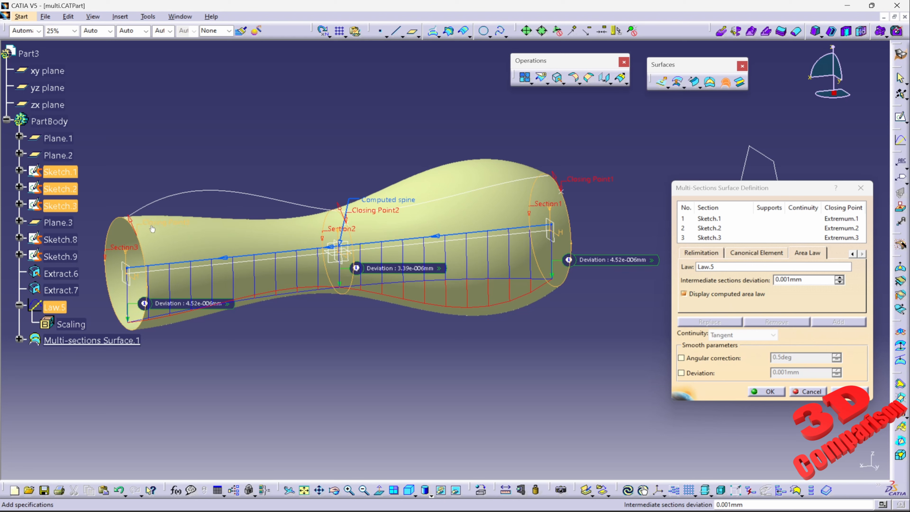
{"action": "left_click", "coordinate": [806, 392]}
Step: Turn on the X parameter on definition option of Law.5
{"action": "double_click", "coordinate": [54, 305]}
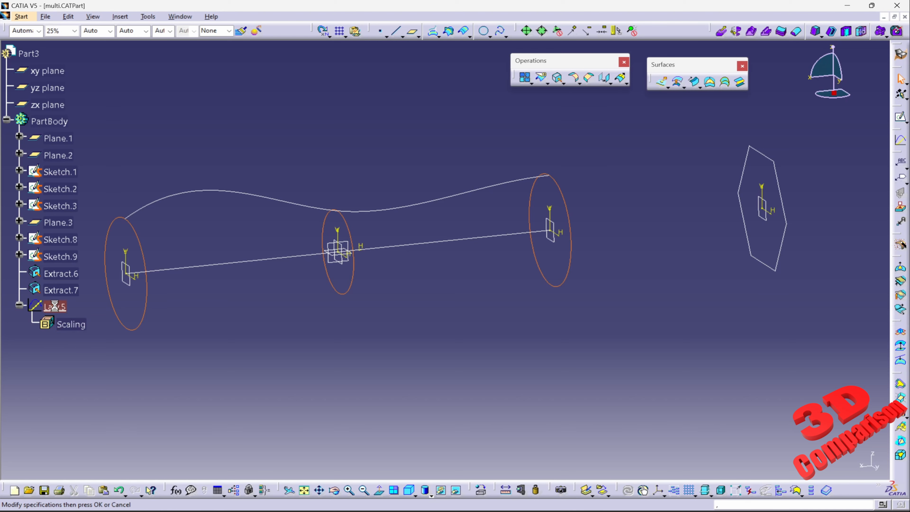
{"action": "left_click", "coordinate": [770, 421]}
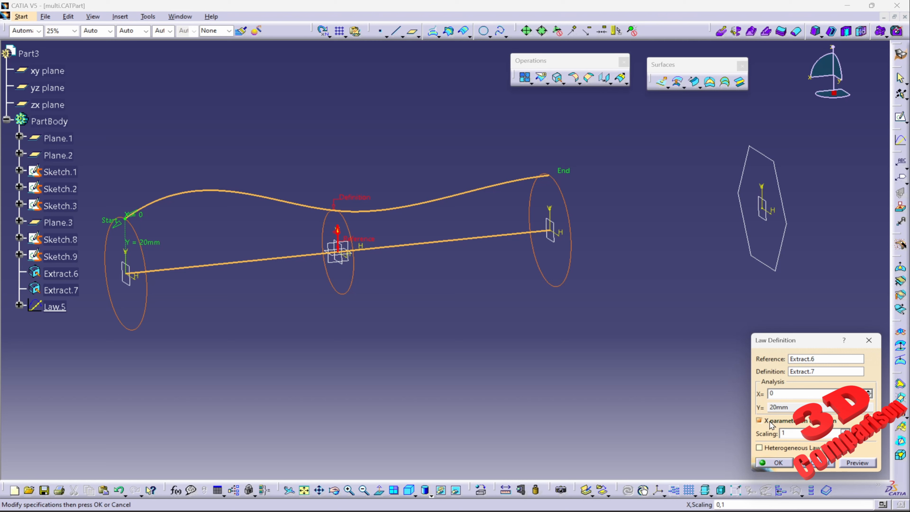
{"action": "left_click", "coordinate": [775, 462]}
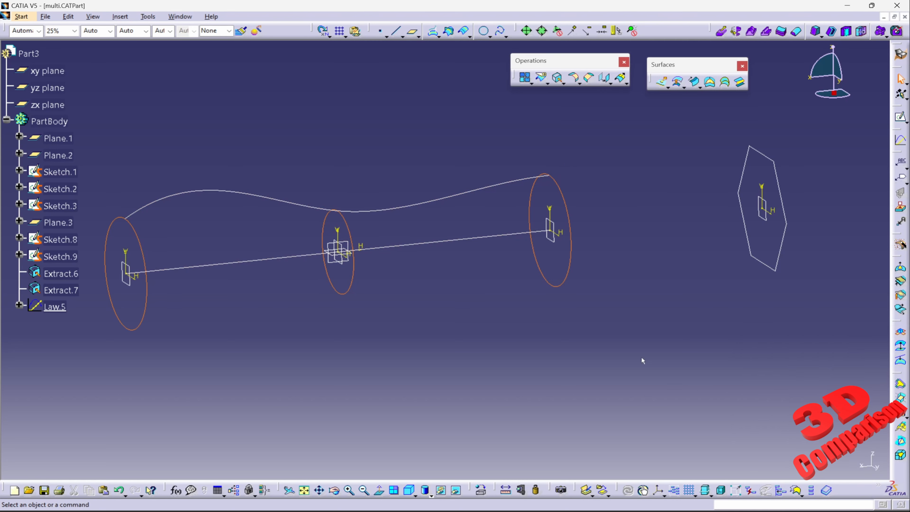
Step: Define another multi-sections surface through Sketch.1, Sketch.2 and Sketch.3, in that order, and preview it
{"action": "left_click", "coordinate": [724, 86]}
{"action": "left_click", "coordinate": [565, 190]}
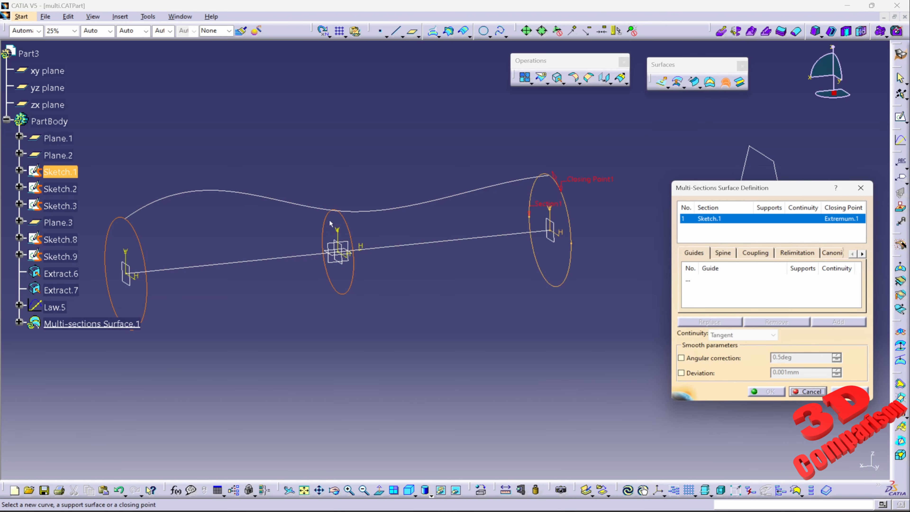
{"action": "left_click", "coordinate": [345, 217]}
{"action": "left_click", "coordinate": [139, 240]}
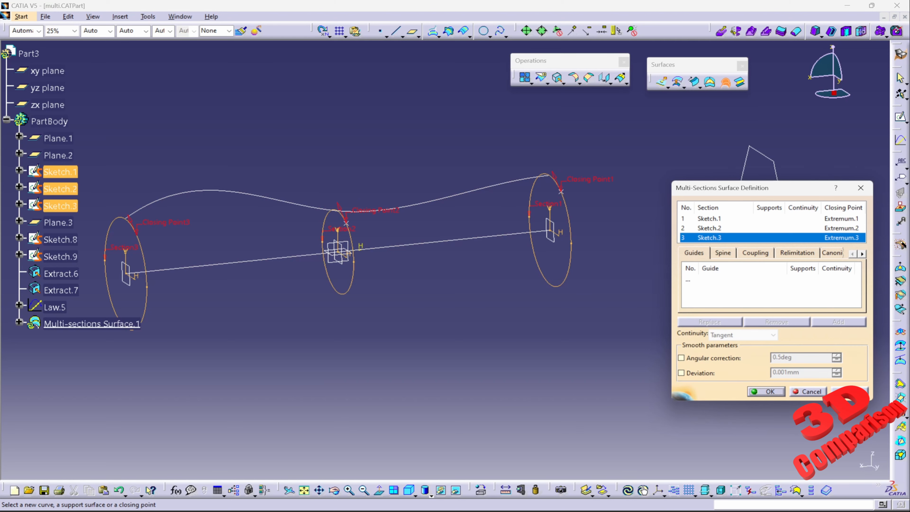
{"action": "left_click", "coordinate": [849, 390]}
Step: Try to create the surface with the modified Law.5 as its area law
{"action": "left_click", "coordinate": [863, 253]}
{"action": "left_click", "coordinate": [862, 254]}
{"action": "left_click", "coordinate": [863, 253]}
{"action": "left_click", "coordinate": [807, 252]}
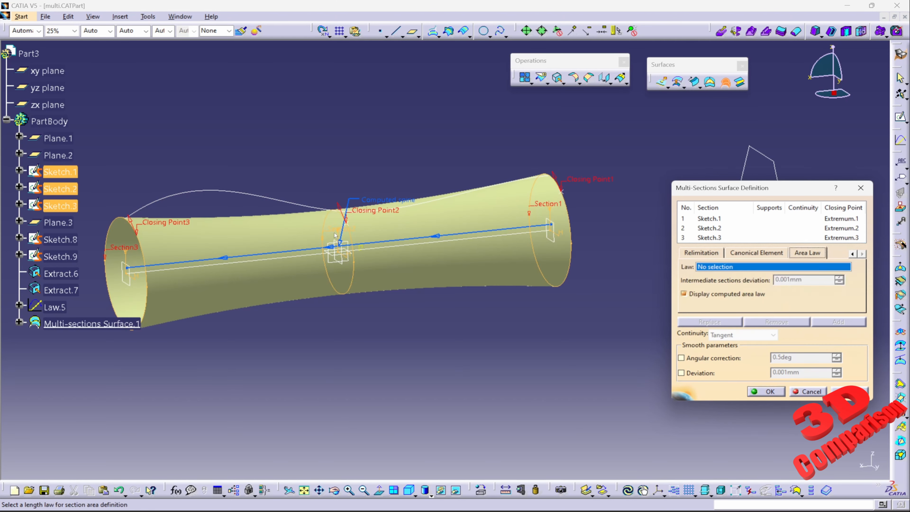
{"action": "left_click", "coordinate": [54, 307]}
{"action": "left_click", "coordinate": [766, 391]}
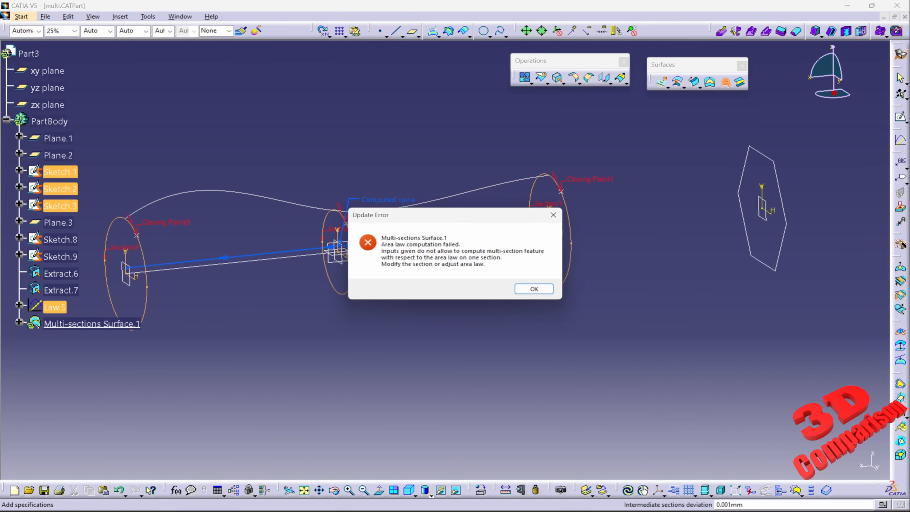
{"action": "left_click", "coordinate": [534, 289]}
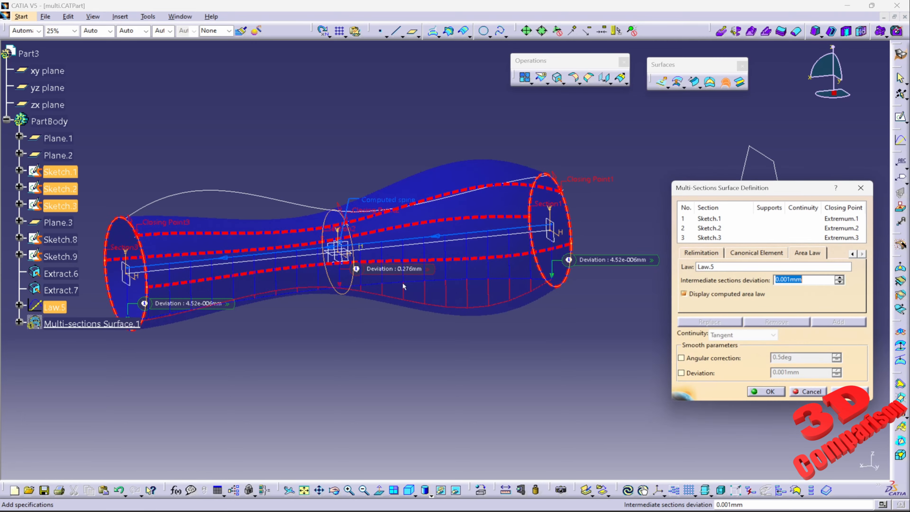
Step: Check the deviation and equivalent radius at each of the three sections, and cancel the surface definition
{"action": "middle_click_drag", "start_coordinate": [448, 272], "coordinate": [429, 324]}
{"action": "mouse_move", "coordinate": [227, 310]}
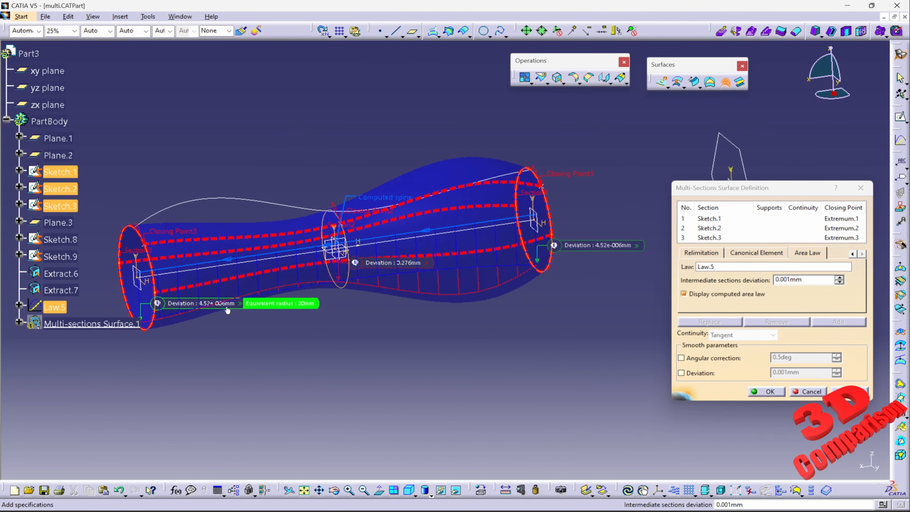
{"action": "mouse_move", "coordinate": [418, 269]}
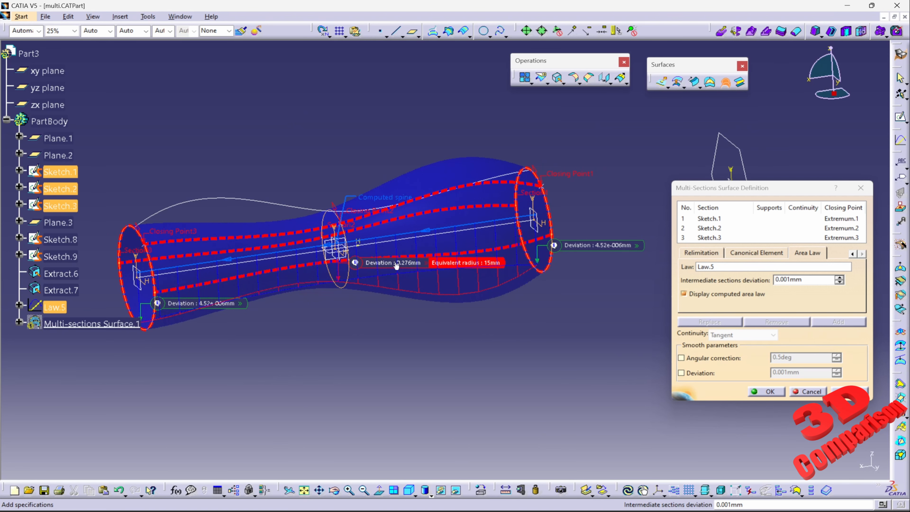
{"action": "mouse_move", "coordinate": [597, 253]}
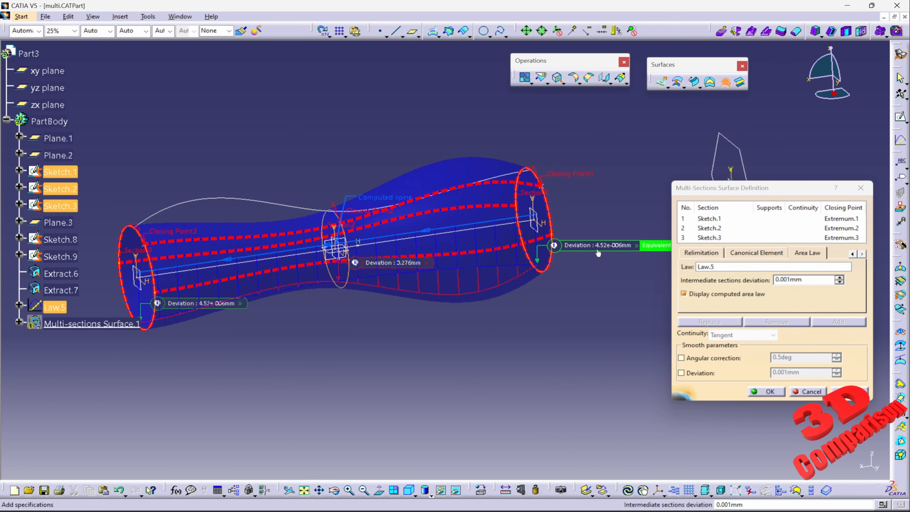
{"action": "middle_click_drag", "start_coordinate": [594, 251], "coordinate": [451, 257]}
{"action": "left_click", "coordinate": [808, 391]}
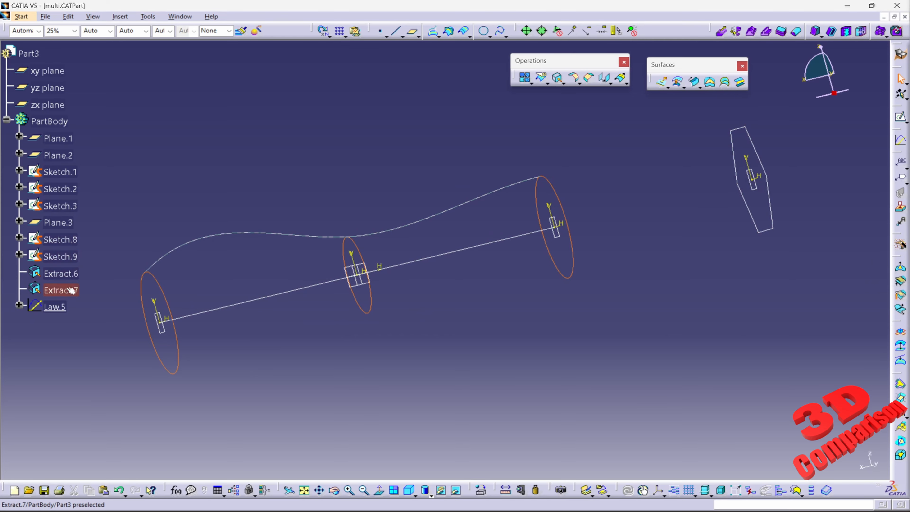
Step: Check the height dimension of the spline's middle point in Sketch.9 and leave the sketch without changes
{"action": "double_click", "coordinate": [70, 256]}
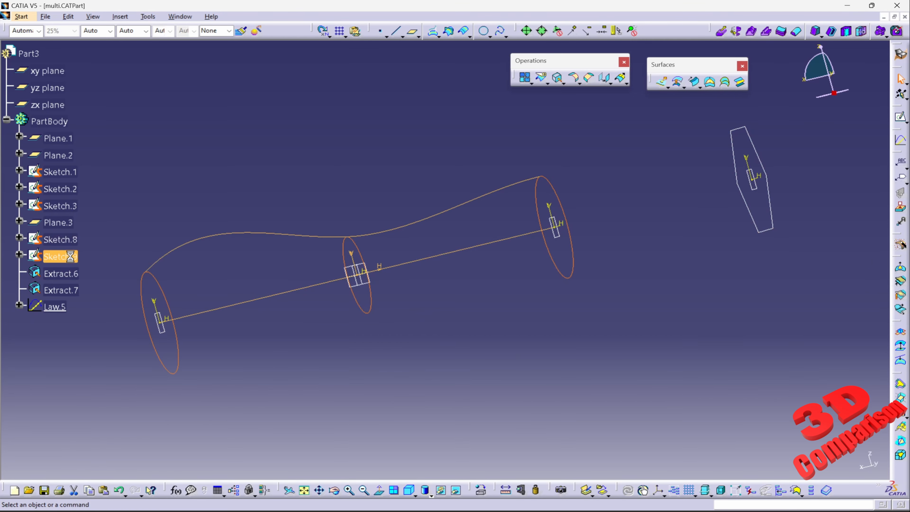
{"action": "middle_click_drag", "start_coordinate": [257, 262], "coordinate": [347, 272]}
{"action": "double_click", "coordinate": [362, 246]}
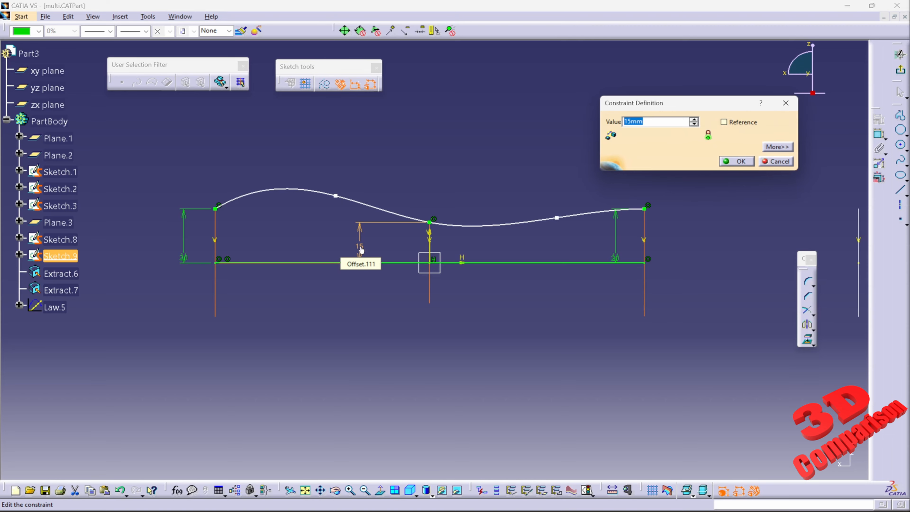
{"action": "left_click", "coordinate": [776, 162]}
{"action": "left_click", "coordinate": [900, 70]}
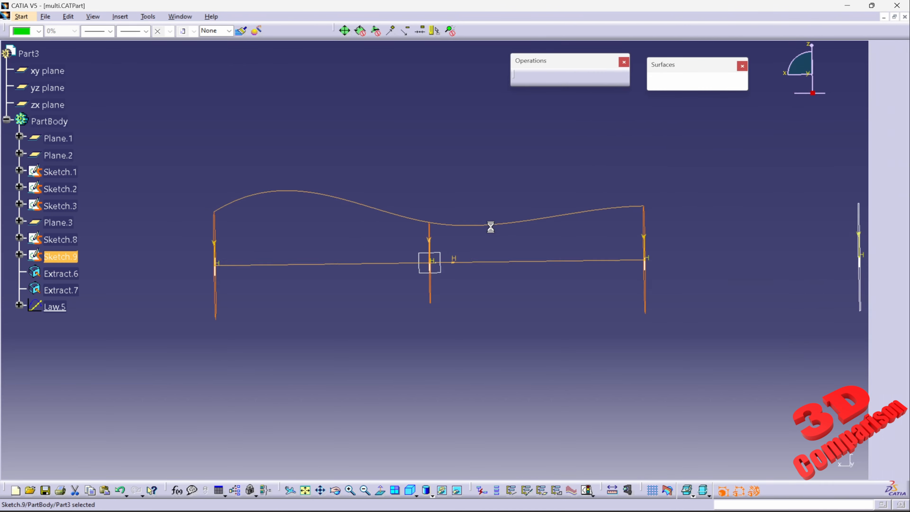
Step: Turn off the X parameter on definition option of Law.5
{"action": "double_click", "coordinate": [54, 307]}
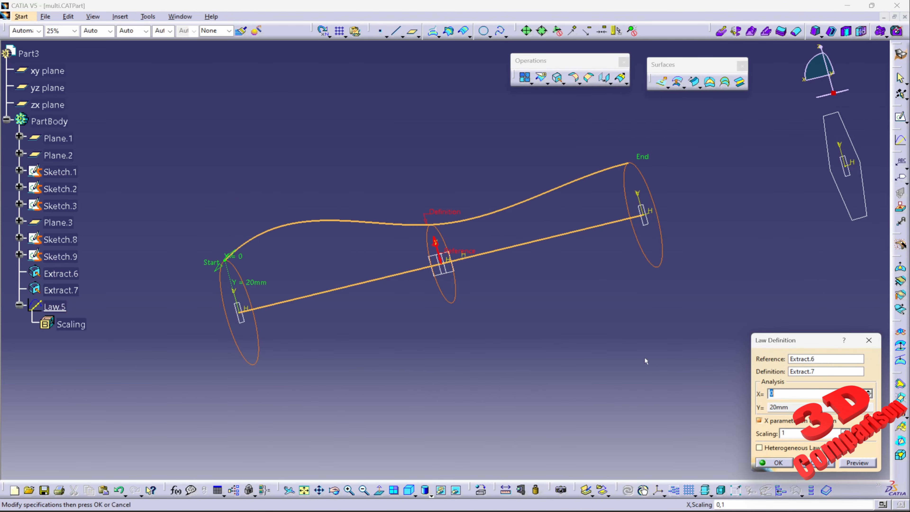
{"action": "left_click", "coordinate": [780, 422]}
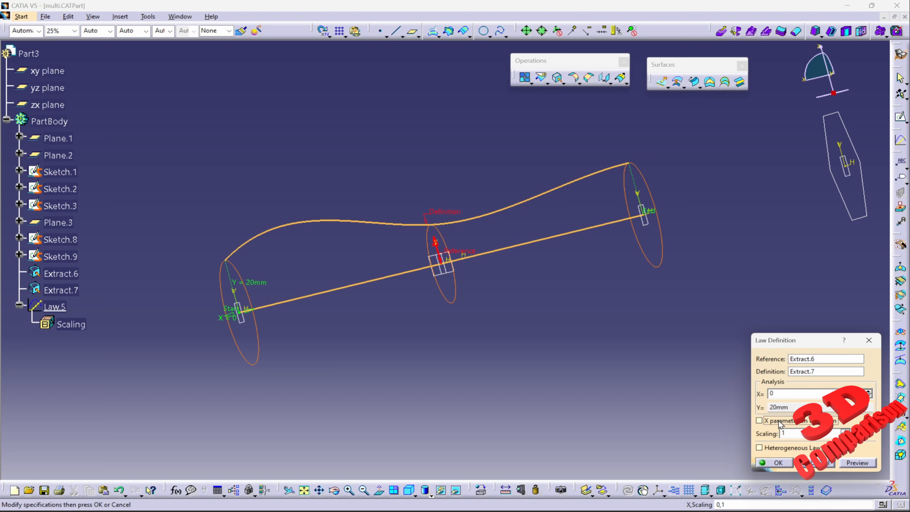
{"action": "left_click", "coordinate": [780, 463]}
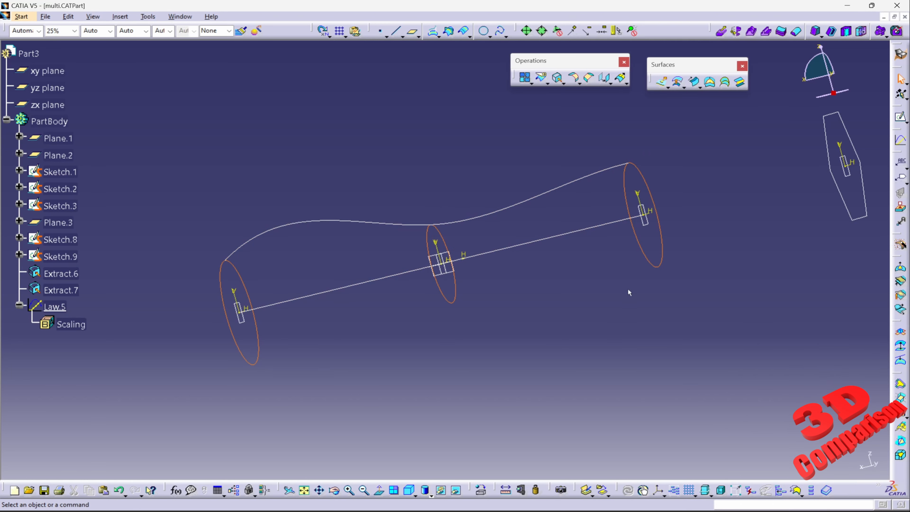
Step: Begin a multi-sections surface with Sketch.1, Sketch.2 and Sketch.3 as its sections, in that order
{"action": "left_click", "coordinate": [725, 82]}
{"action": "left_click", "coordinate": [448, 240]}
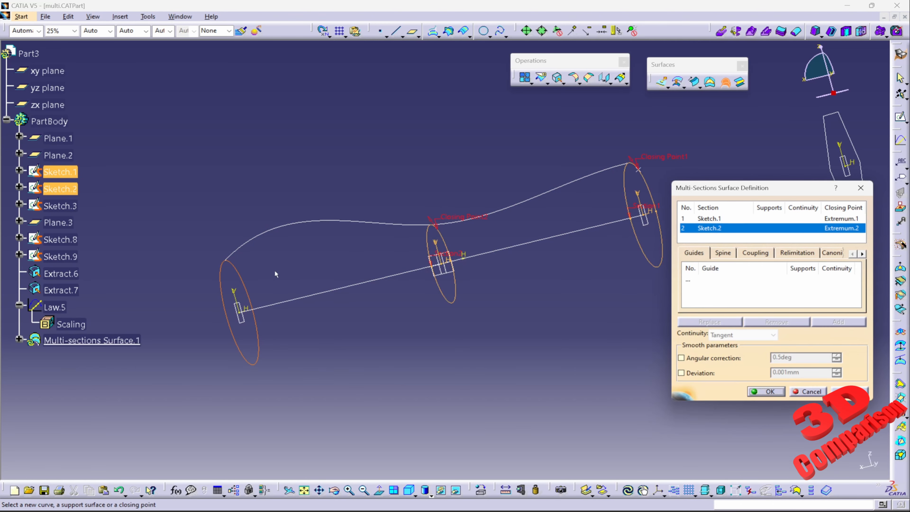
{"action": "left_click", "coordinate": [246, 302]}
Step: Preview the surface with Law.5 as its area law and cancel the definition
{"action": "left_click", "coordinate": [862, 253]}
{"action": "left_click", "coordinate": [861, 254]}
{"action": "left_click", "coordinate": [861, 254]}
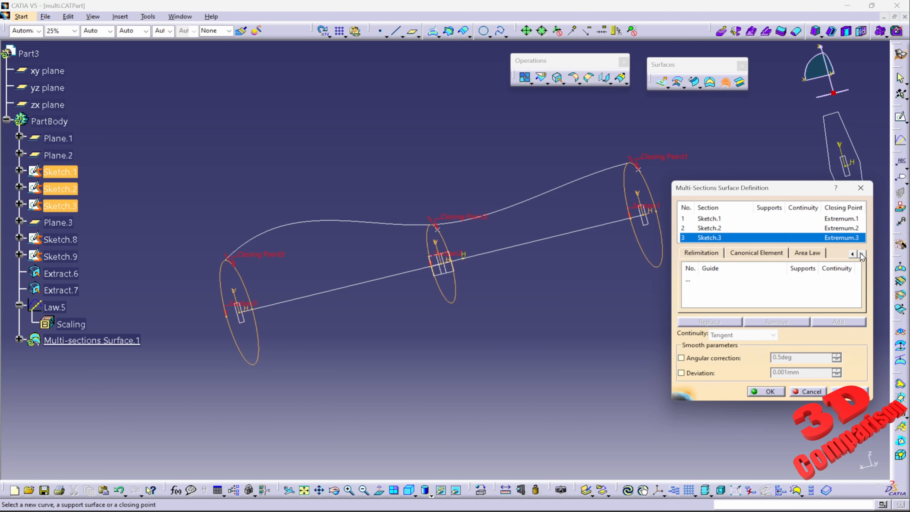
{"action": "left_click", "coordinate": [807, 253]}
{"action": "left_click", "coordinate": [55, 307]}
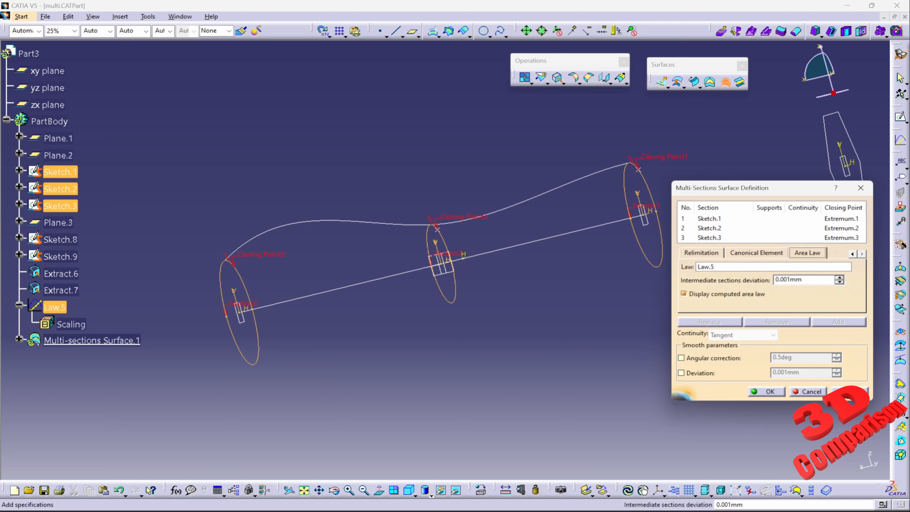
{"action": "left_click", "coordinate": [838, 390]}
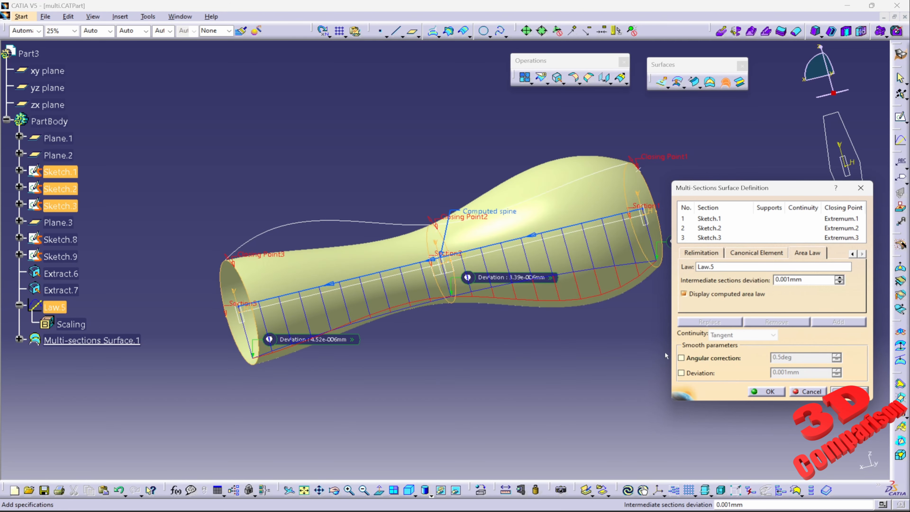
{"action": "left_click", "coordinate": [808, 392]}
Step: Begin a multi-sections surface with the sections in reverse order: Sketch.3, Sketch.2 and Sketch.1
{"action": "left_click", "coordinate": [726, 83]}
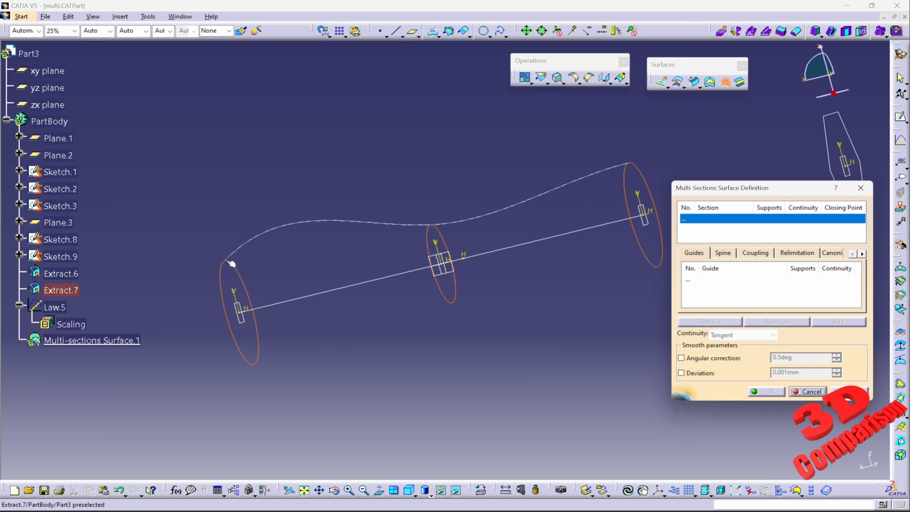
{"action": "left_click", "coordinate": [244, 284]}
{"action": "left_click", "coordinate": [449, 238]}
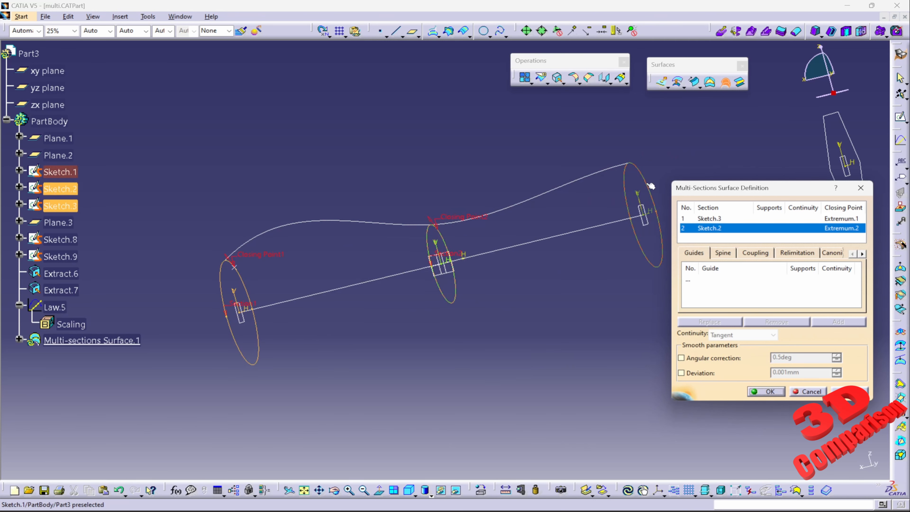
{"action": "left_click", "coordinate": [60, 172]}
Step: Apply Law.5 as area law to the reversed-section surface, inspect its preview against the spline, and cancel the definition
{"action": "left_click", "coordinate": [862, 254]}
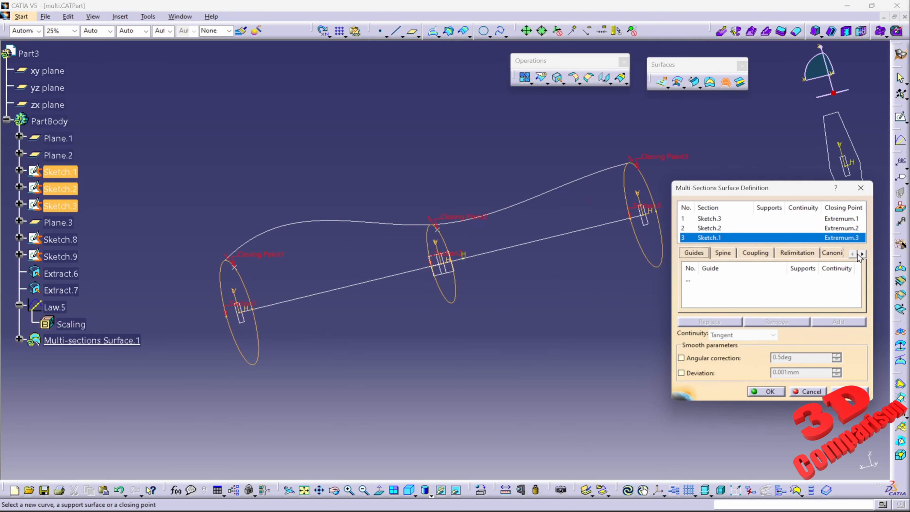
{"action": "left_click", "coordinate": [862, 253]}
{"action": "left_click", "coordinate": [862, 253]}
{"action": "left_click", "coordinate": [807, 252]}
{"action": "left_click", "coordinate": [54, 307]}
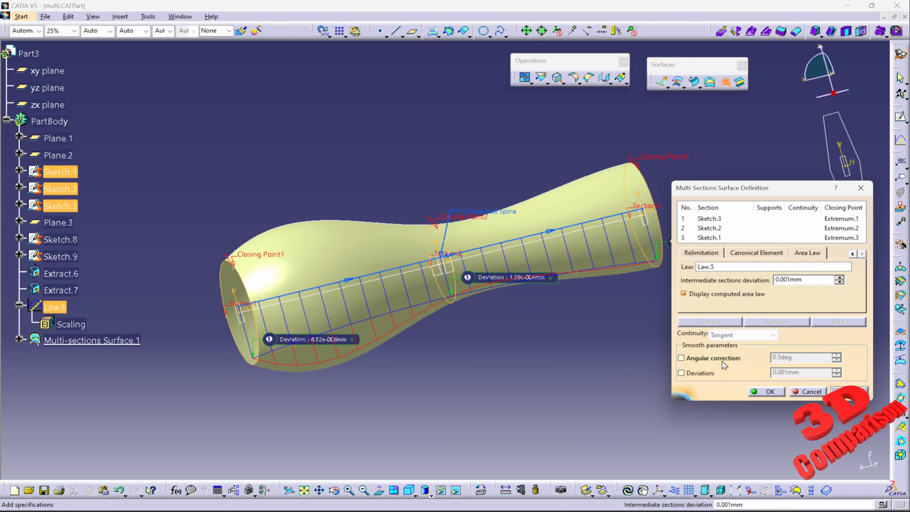
{"action": "middle_click_drag", "start_coordinate": [480, 333], "coordinate": [350, 303]}
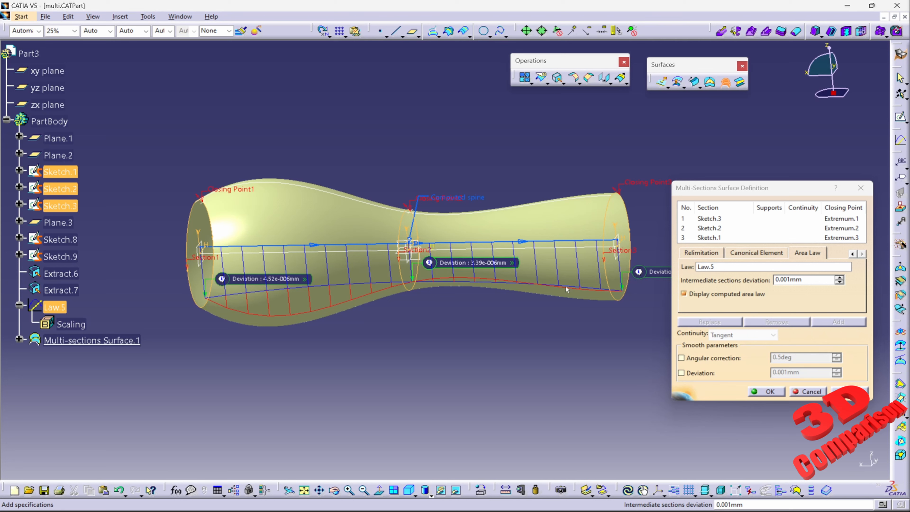
{"action": "left_click", "coordinate": [801, 391]}
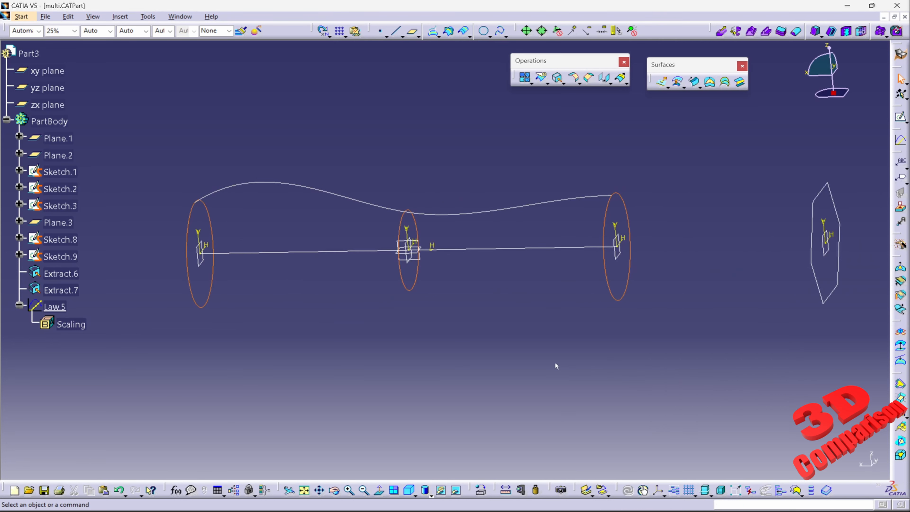
Step: Edit Sketch.9 by raising the spline's two intermediate control points to form two pronounced humps, and exit the sketch
{"action": "double_click", "coordinate": [60, 256]}
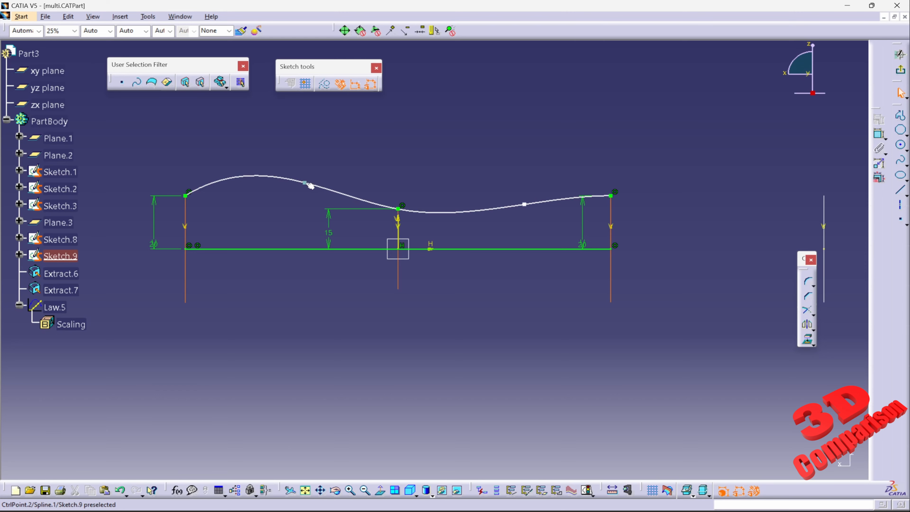
{"action": "left_click_drag", "start_coordinate": [305, 182], "coordinate": [300, 149]}
{"action": "left_click_drag", "start_coordinate": [528, 207], "coordinate": [520, 161]}
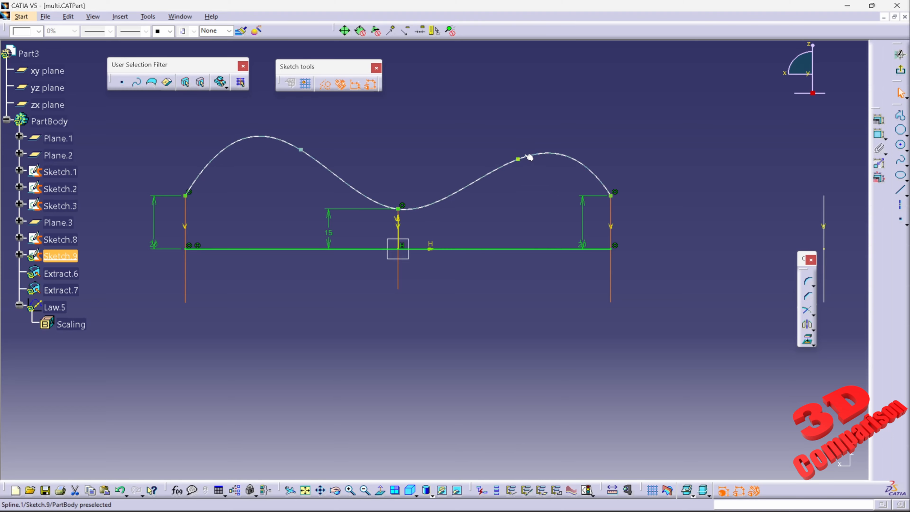
{"action": "left_click", "coordinate": [900, 70]}
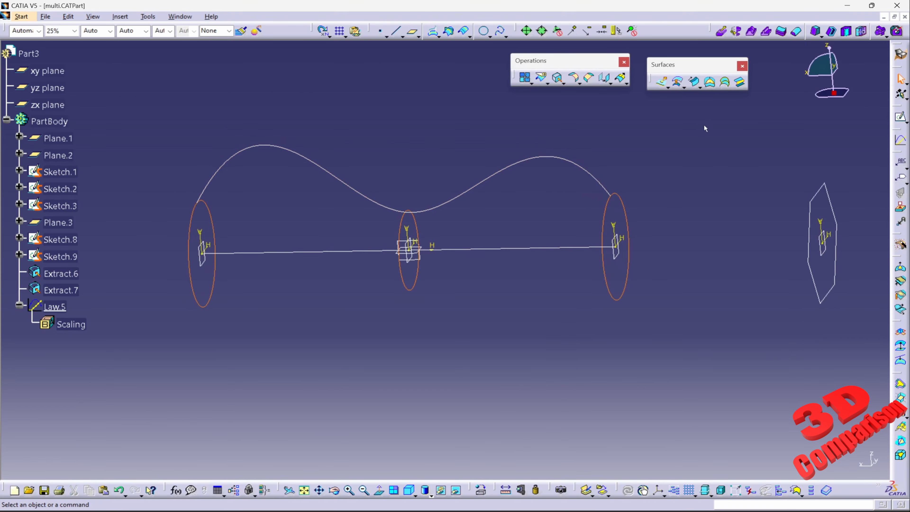
Step: Begin a multi-sections surface with Sketch.3, Sketch.2 and Sketch.1 as its sections, in that order
{"action": "left_click", "coordinate": [726, 83]}
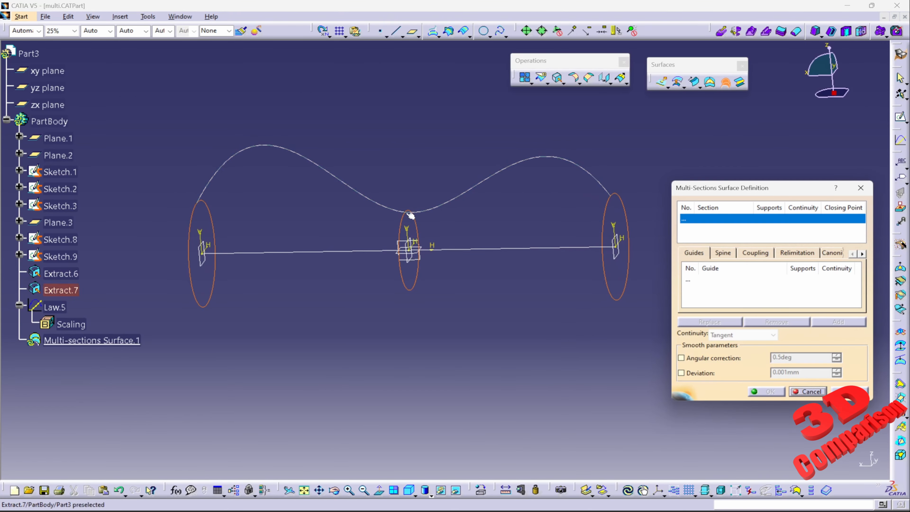
{"action": "left_click", "coordinate": [214, 221]}
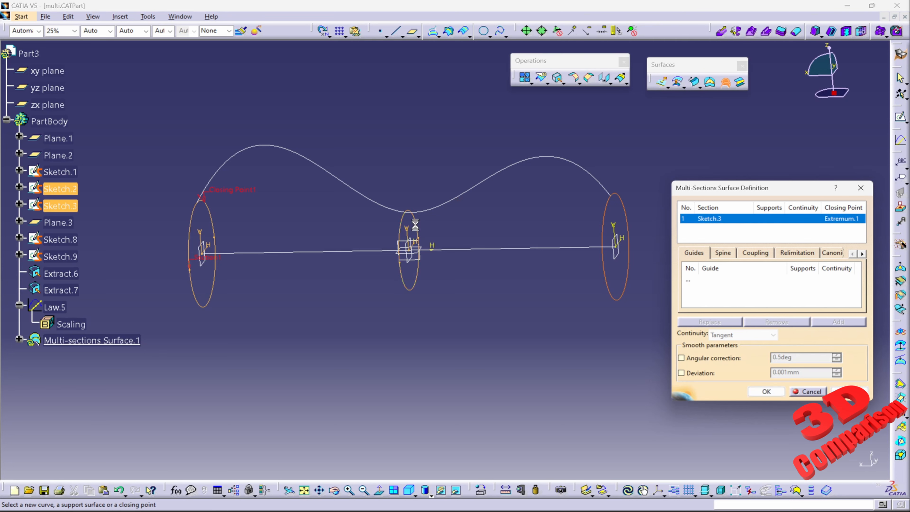
{"action": "left_click", "coordinate": [412, 217]}
{"action": "left_click", "coordinate": [626, 211]}
{"action": "mouse_move", "coordinate": [451, 237]}
{"action": "middle_mouse_down"}
{"action": "mouse_move", "coordinate": [365, 285]}
{"action": "mouse_move", "coordinate": [384, 300]}
{"action": "middle_mouse_up"}
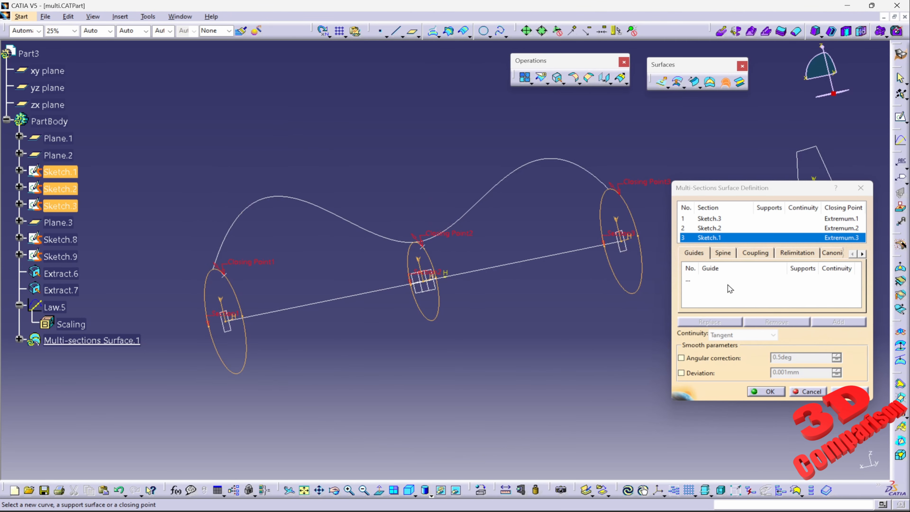
Step: Assign Law.5 as the area law of the surface and preview the result
{"action": "left_click", "coordinate": [861, 253]}
{"action": "left_click", "coordinate": [862, 253]}
{"action": "left_click", "coordinate": [861, 253]}
{"action": "left_click", "coordinate": [820, 253]}
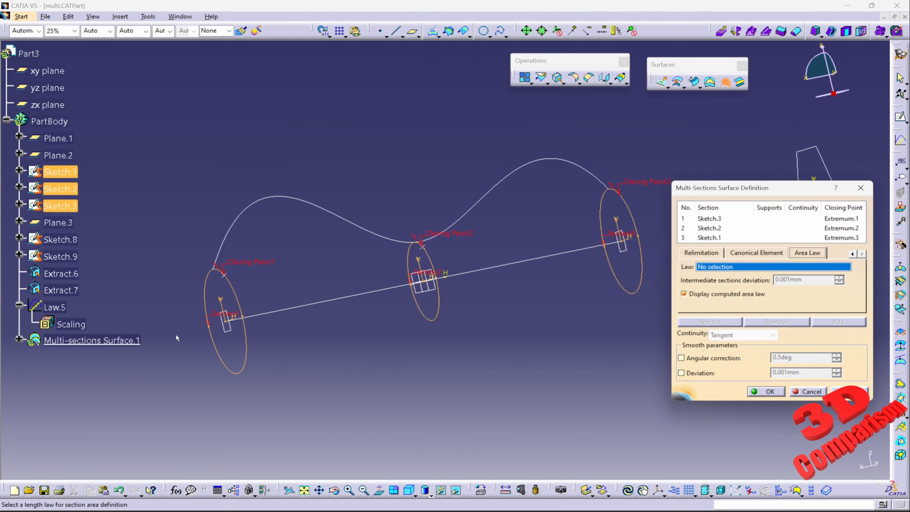
{"action": "left_click", "coordinate": [67, 314]}
{"action": "left_click", "coordinate": [846, 393]}
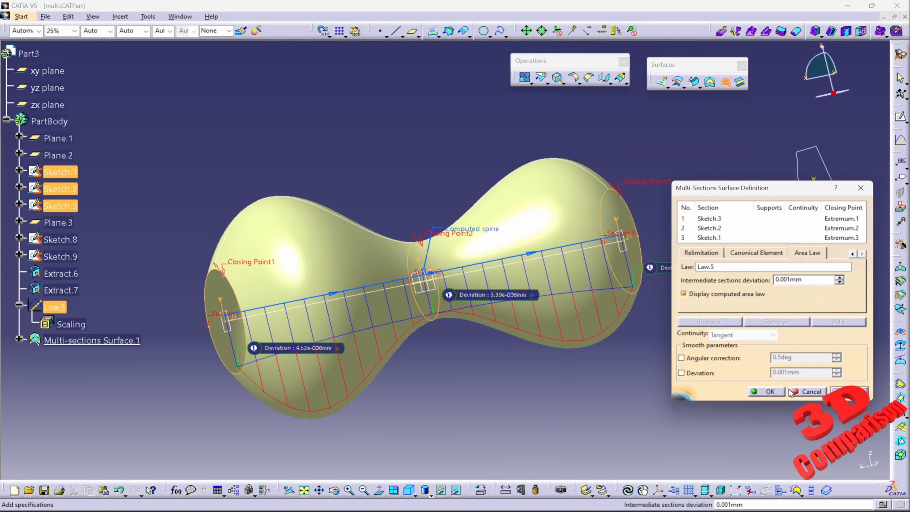
Step: Examine the previewed surface against the spline and the deviation and equivalent radius at each section, and cancel the definition
{"action": "middle_click_drag", "start_coordinate": [632, 357], "coordinate": [294, 337]}
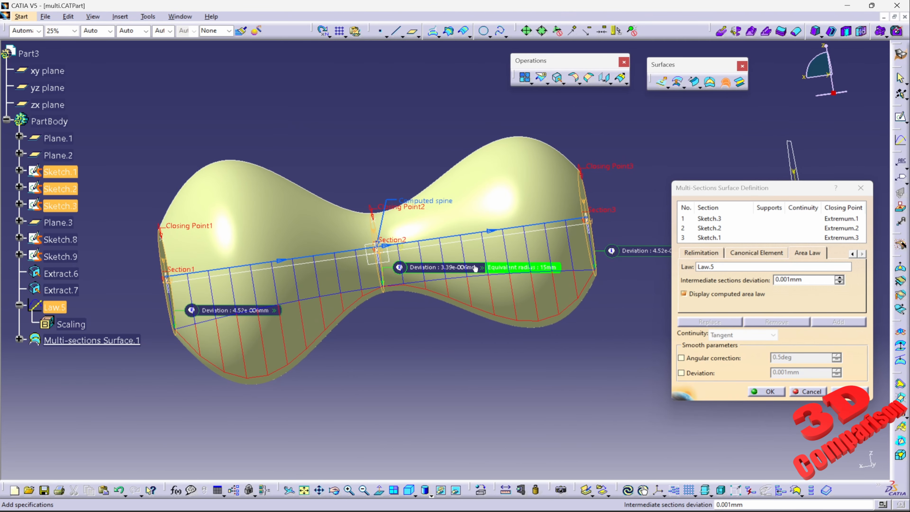
{"action": "middle_click_drag", "start_coordinate": [448, 335], "coordinate": [404, 331]}
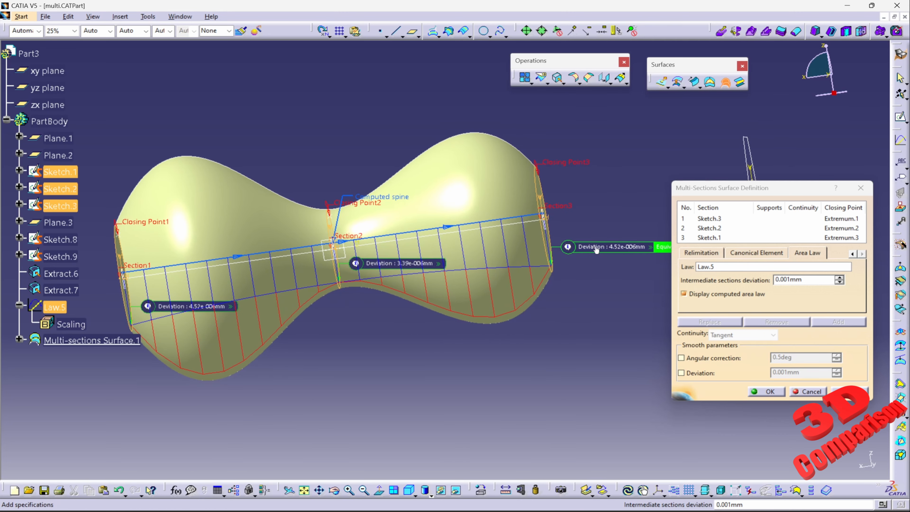
{"action": "mouse_move", "coordinate": [414, 271]}
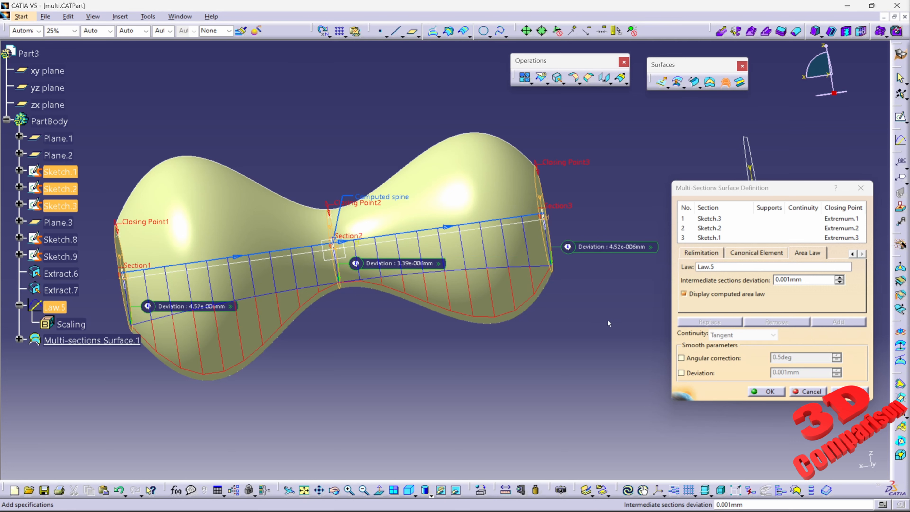
{"action": "mouse_move", "coordinate": [616, 249]}
{"action": "left_click", "coordinate": [816, 393]}
Step: Begin a multi-sections surface with the sections in the opposite order: Sketch.1, Sketch.2 and Sketch.3
{"action": "middle_click_drag", "start_coordinate": [589, 338], "coordinate": [524, 326]}
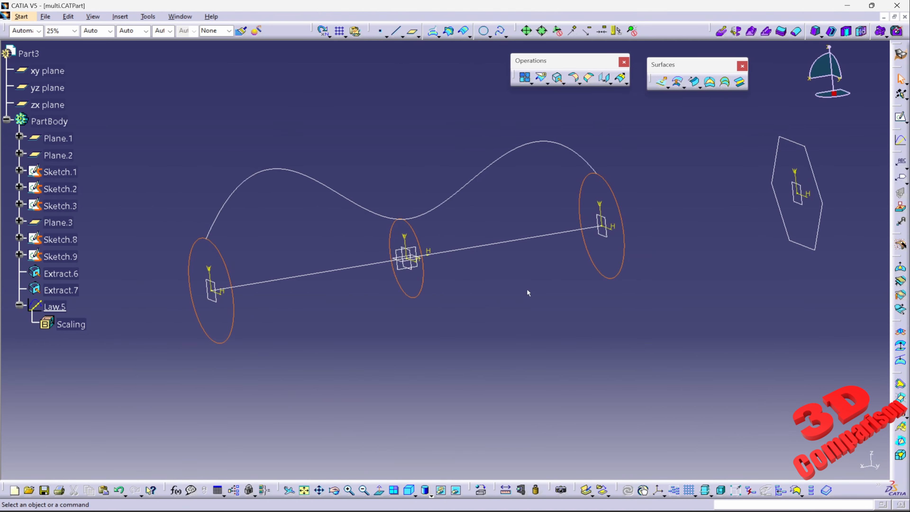
{"action": "left_click", "coordinate": [725, 82]}
{"action": "left_click", "coordinate": [582, 193]}
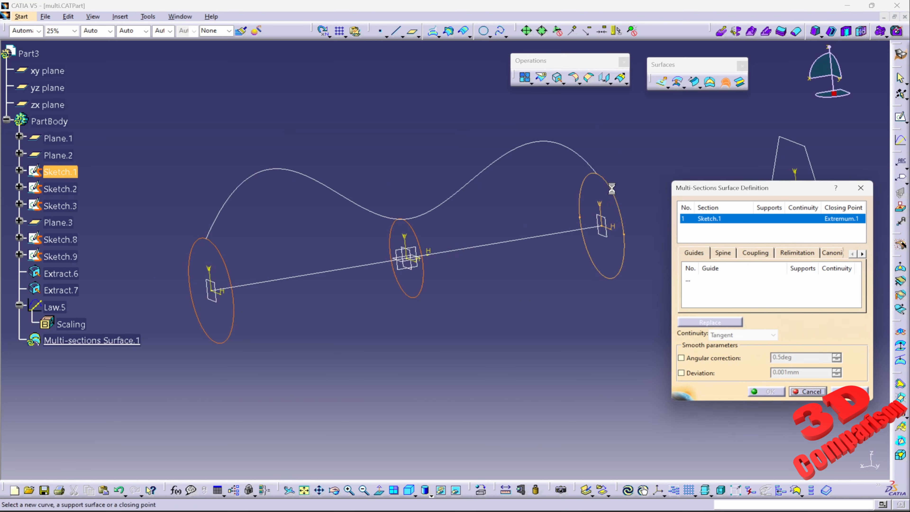
{"action": "left_click", "coordinate": [419, 233]}
{"action": "left_click", "coordinate": [230, 265]}
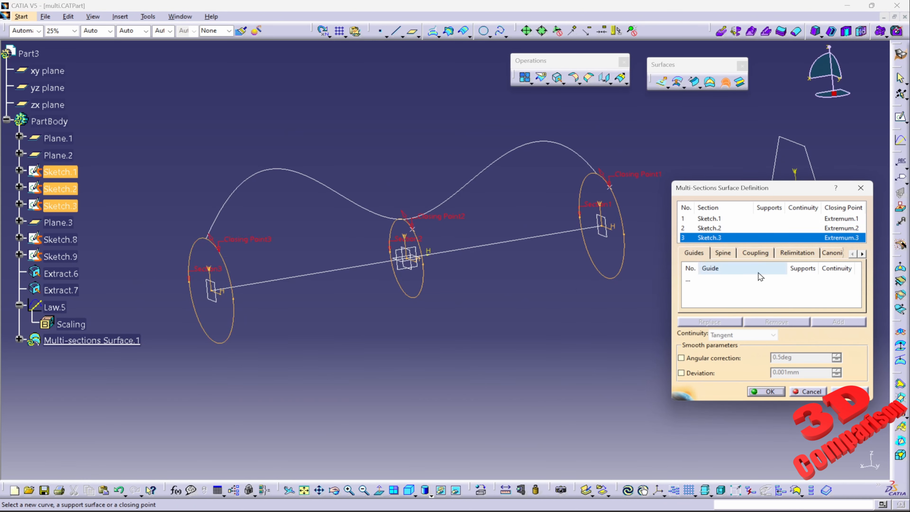
Step: Apply Law.5 as the area law, inspect the previewed surface against the edited spline, and cancel the definition
{"action": "left_click", "coordinate": [862, 253]}
{"action": "left_click", "coordinate": [862, 254]}
{"action": "left_click", "coordinate": [862, 253]}
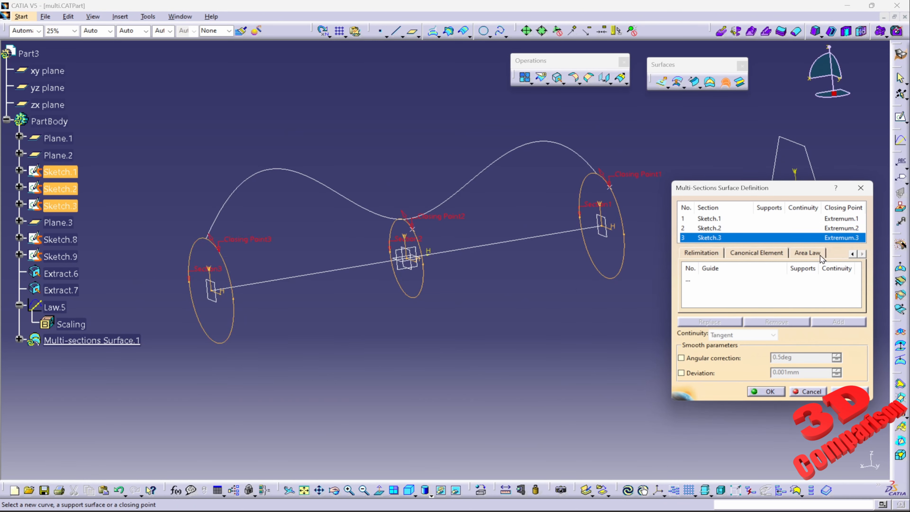
{"action": "left_click", "coordinate": [817, 253]}
{"action": "left_click", "coordinate": [55, 307]}
{"action": "left_click", "coordinate": [846, 390]}
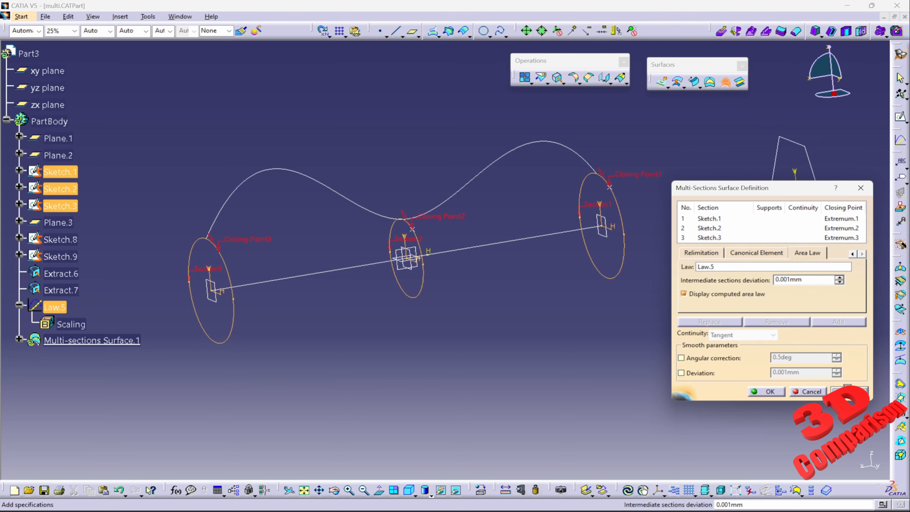
{"action": "middle_click_drag", "start_coordinate": [509, 276], "coordinate": [481, 314]}
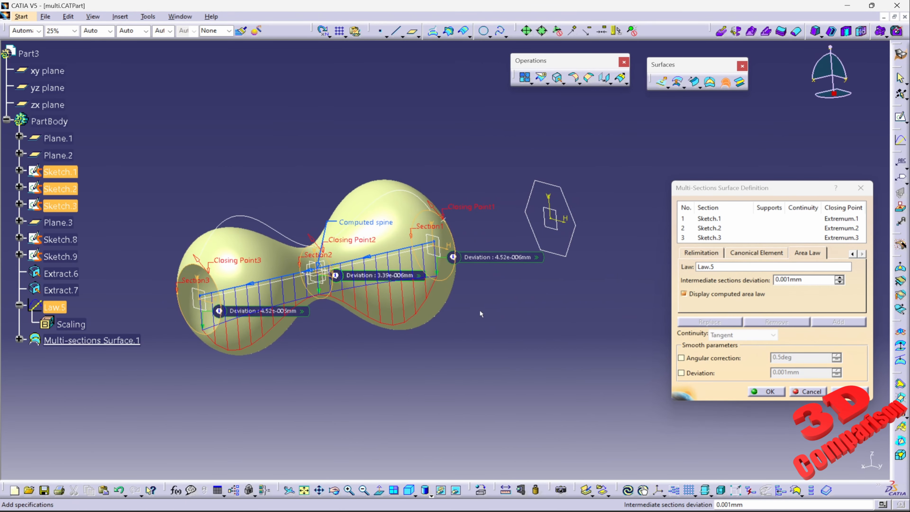
{"action": "left_click", "coordinate": [805, 391]}
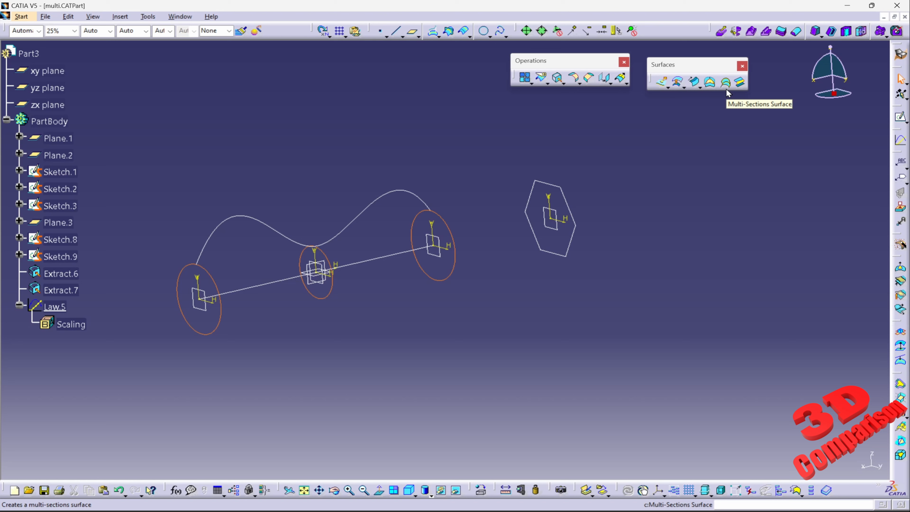
{"action": "mouse_move", "coordinate": [411, 461]}
{"action": "left_mouse_down"}
{"action": "mouse_move", "coordinate": [359, 392]}
{"action": "mouse_move", "coordinate": [31, 219]}
{"action": "left_mouse_up"}
{"action": "left_click", "coordinate": [547, 319]}
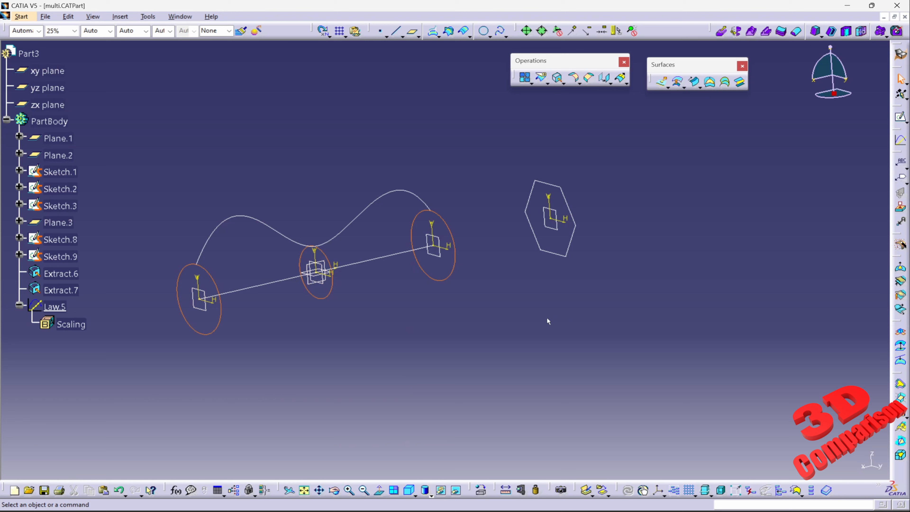